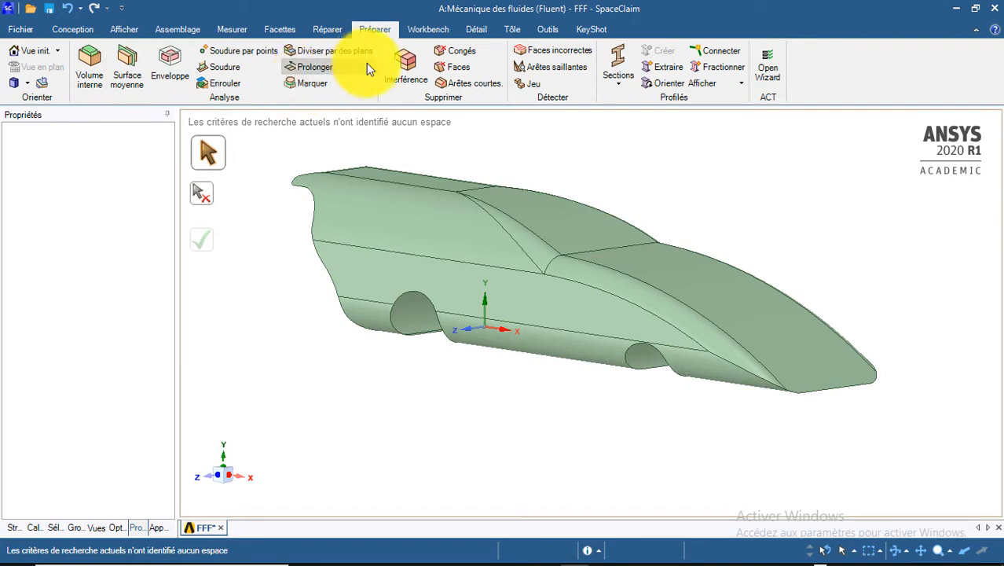
- Check the car body for duplicate edges and extra edges with the repair tools
{"action": "left_click", "coordinate": [468, 69]}
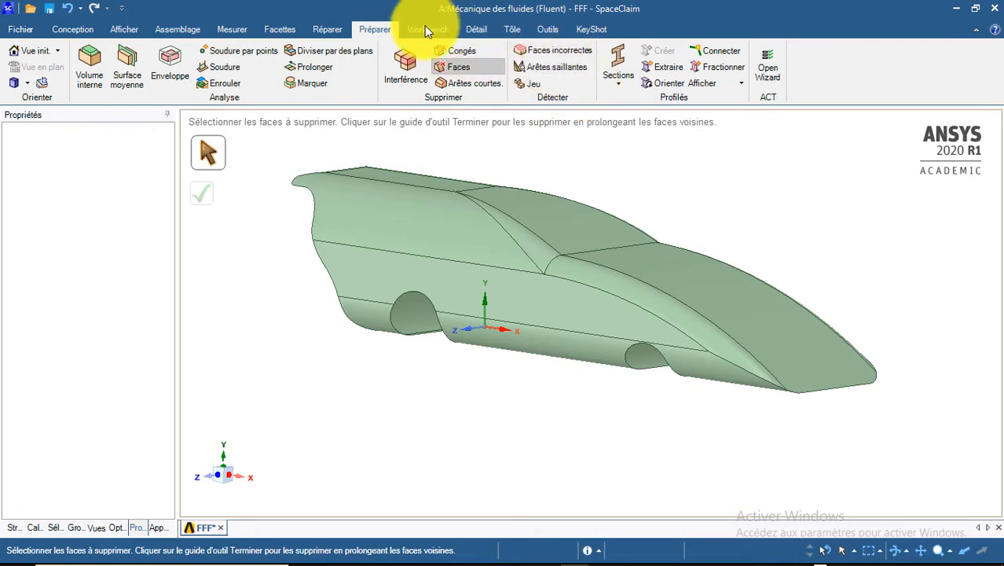
{"action": "left_click", "coordinate": [323, 32]}
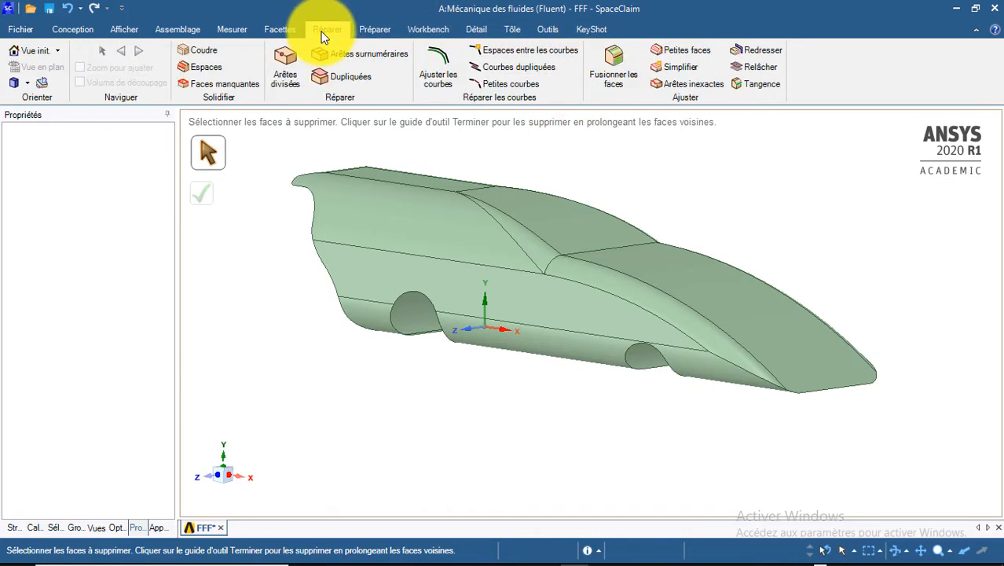
{"action": "left_click", "coordinate": [346, 79]}
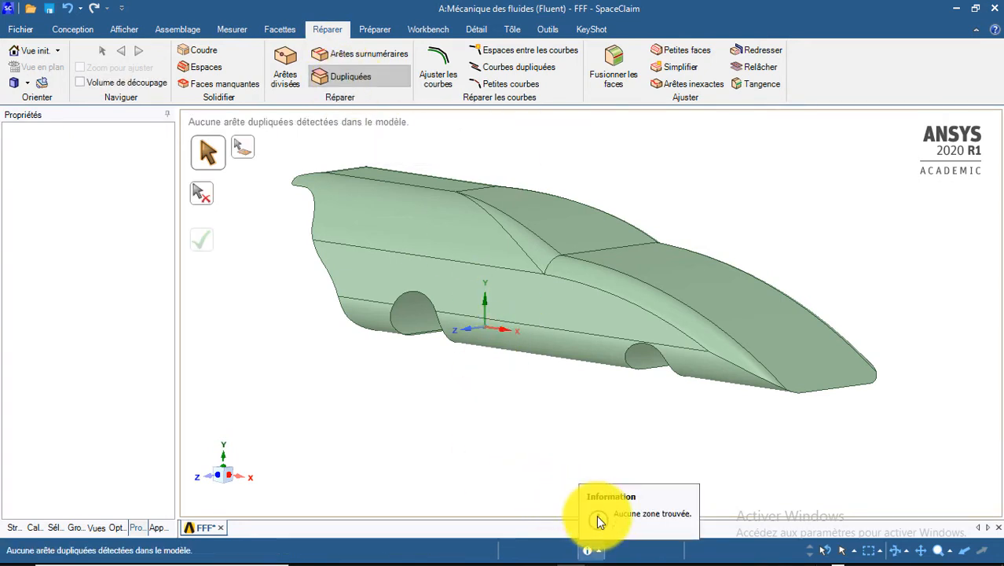
{"action": "left_click", "coordinate": [374, 60]}
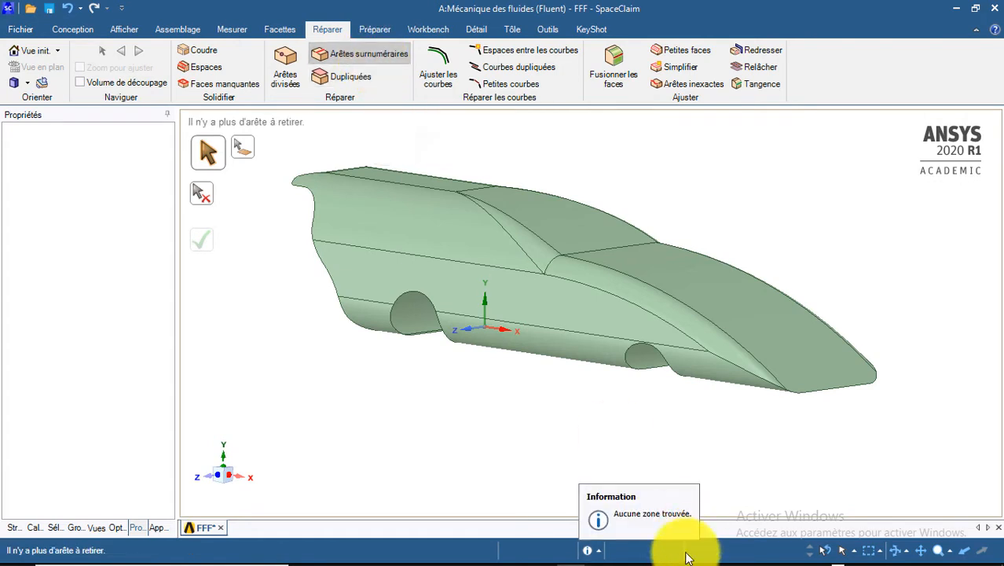
- Check the car body for missing faces, gaps and unstitched edges, as well as duplicate curves and curve gaps
{"action": "left_click", "coordinate": [234, 85]}
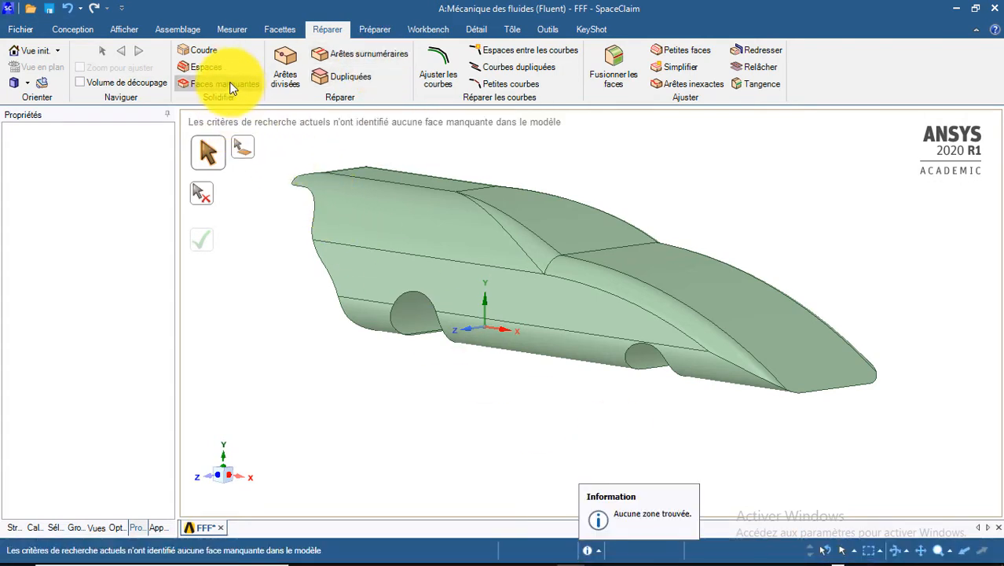
{"action": "left_click", "coordinate": [215, 68]}
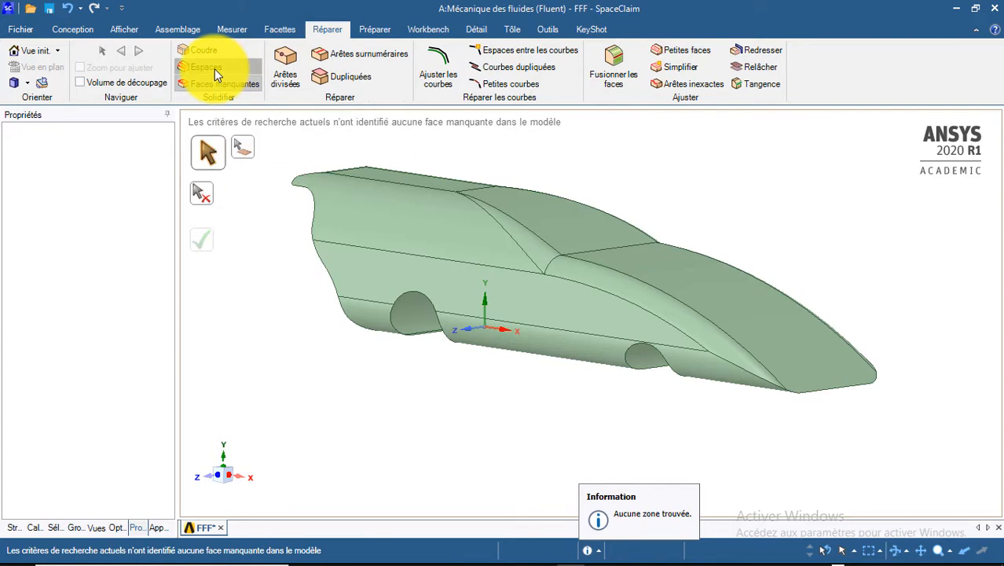
{"action": "left_click", "coordinate": [211, 51]}
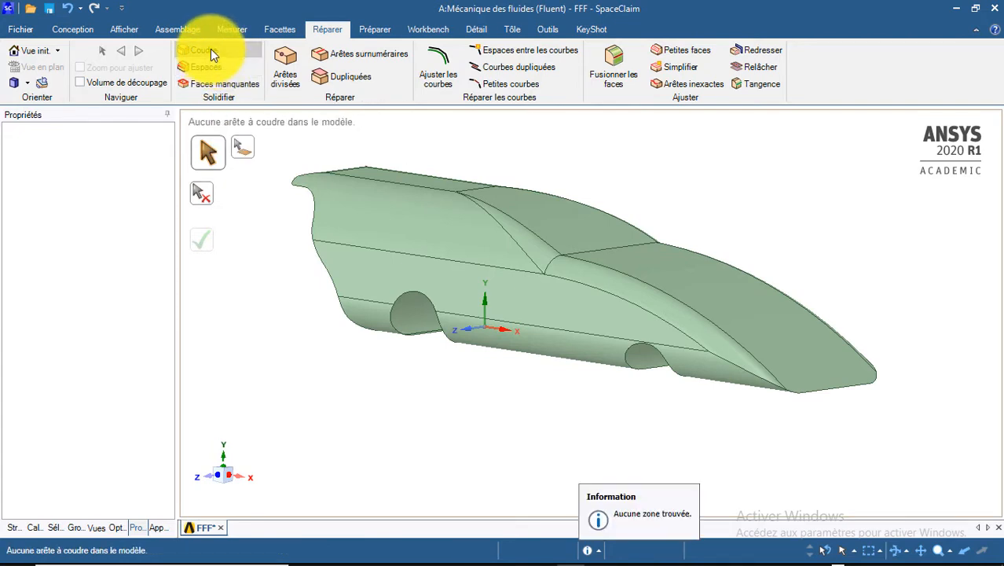
{"action": "left_click", "coordinate": [517, 66]}
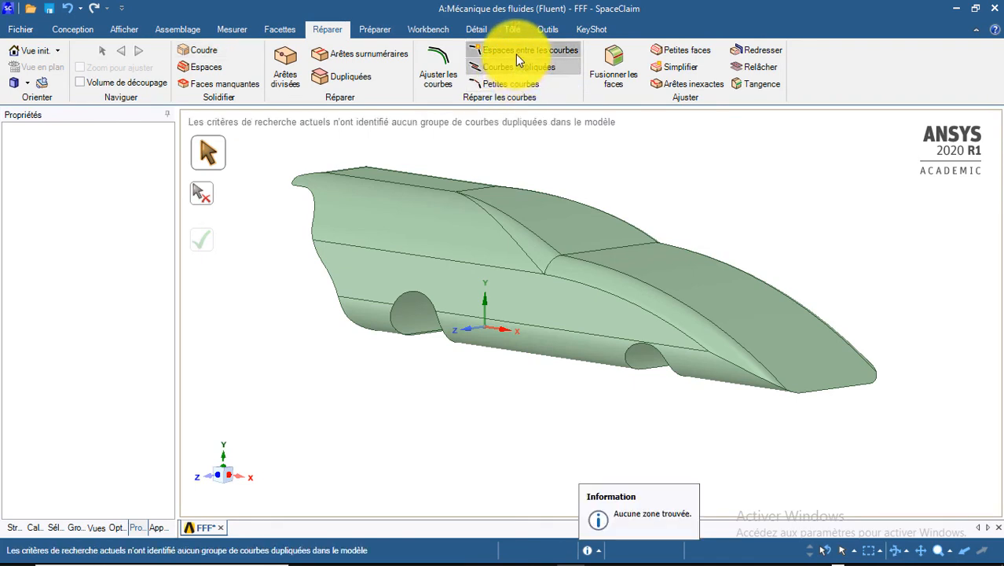
{"action": "left_click", "coordinate": [515, 54]}
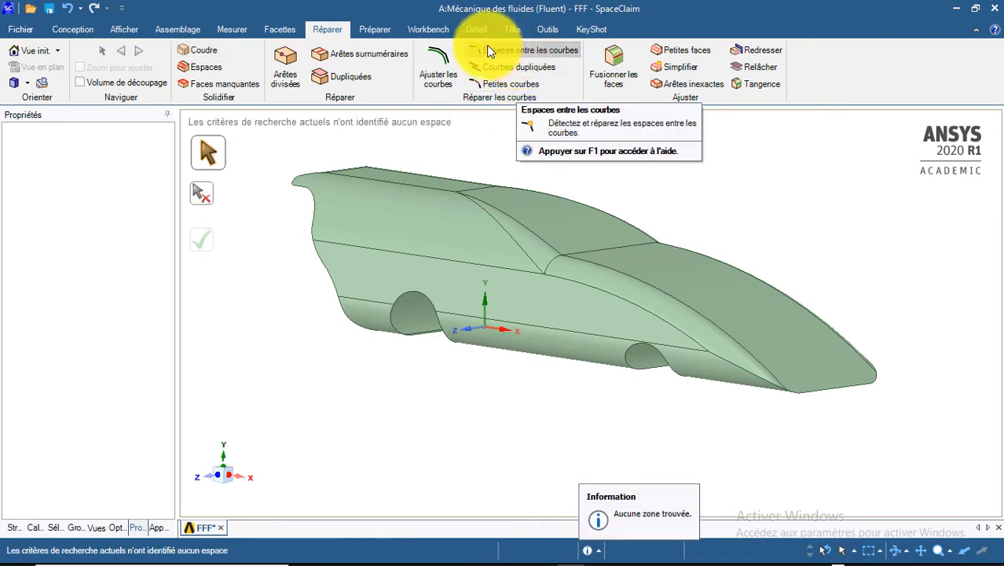
- Start an enclosure around the car body and set its sideways clearance along Z to 60 mm
{"action": "left_click", "coordinate": [377, 31]}
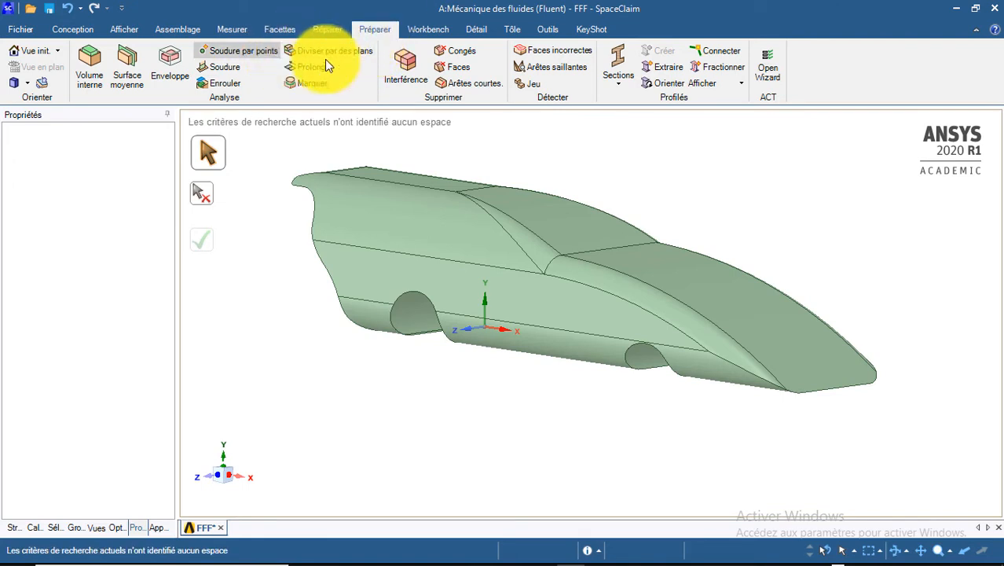
{"action": "left_click", "coordinate": [174, 59]}
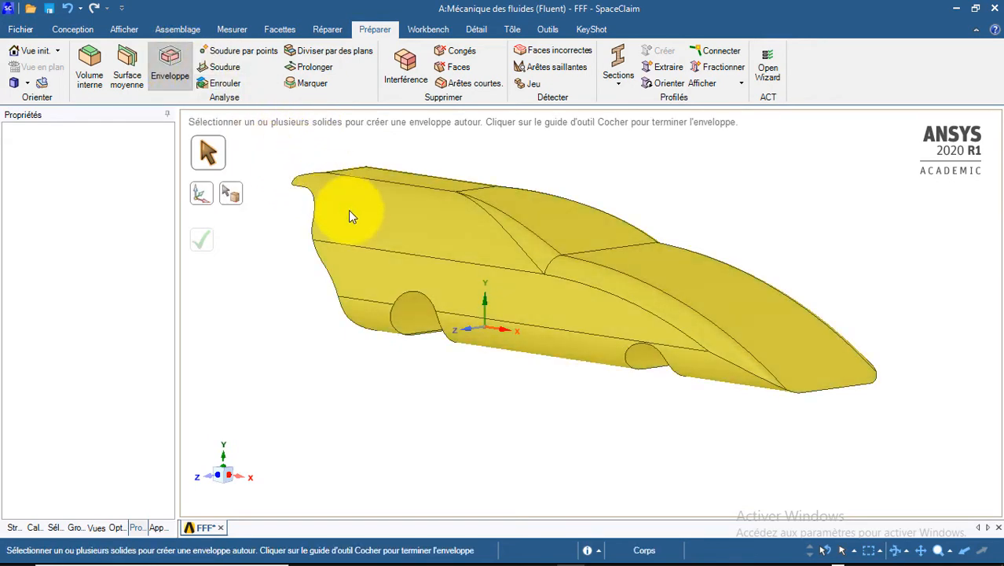
{"action": "left_click", "coordinate": [390, 206]}
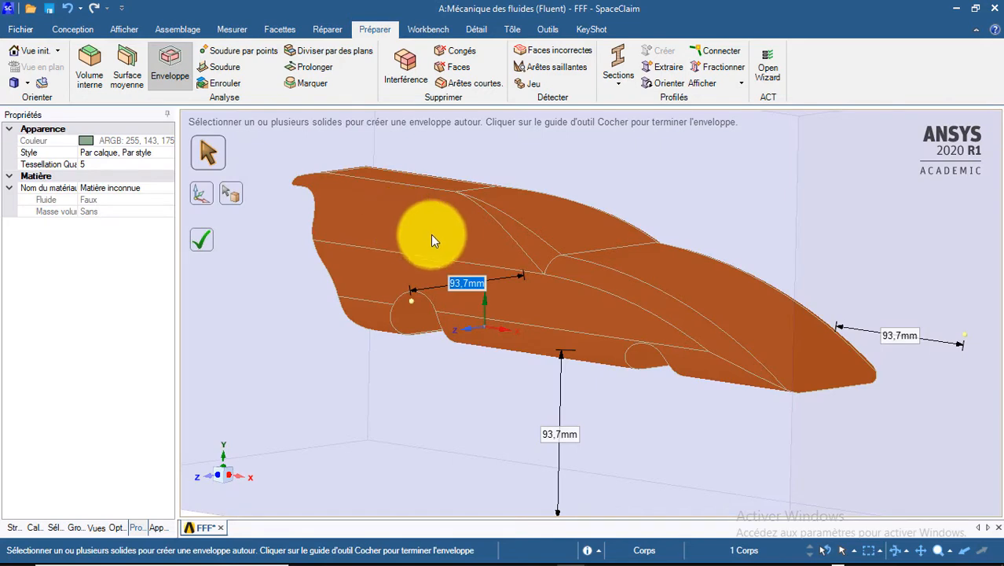
{"action": "scroll", "coordinate": [453, 303], "scroll_direction": "up", "scroll_amount": 3}
{"action": "scroll", "coordinate": [441, 247], "scroll_direction": "down", "scroll_amount": 5}
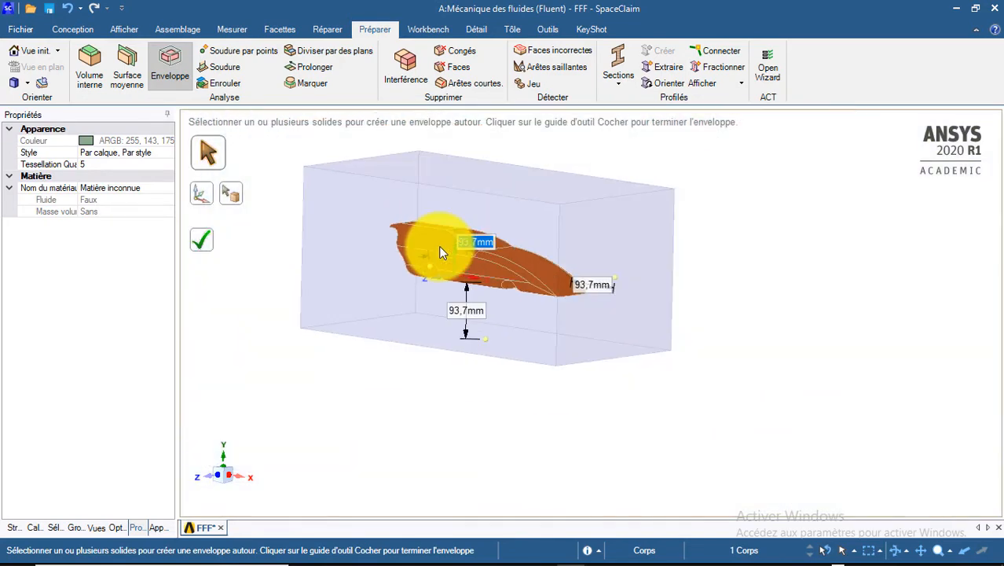
{"action": "middle_click_drag", "start_coordinate": [437, 380], "coordinate": [365, 427]}
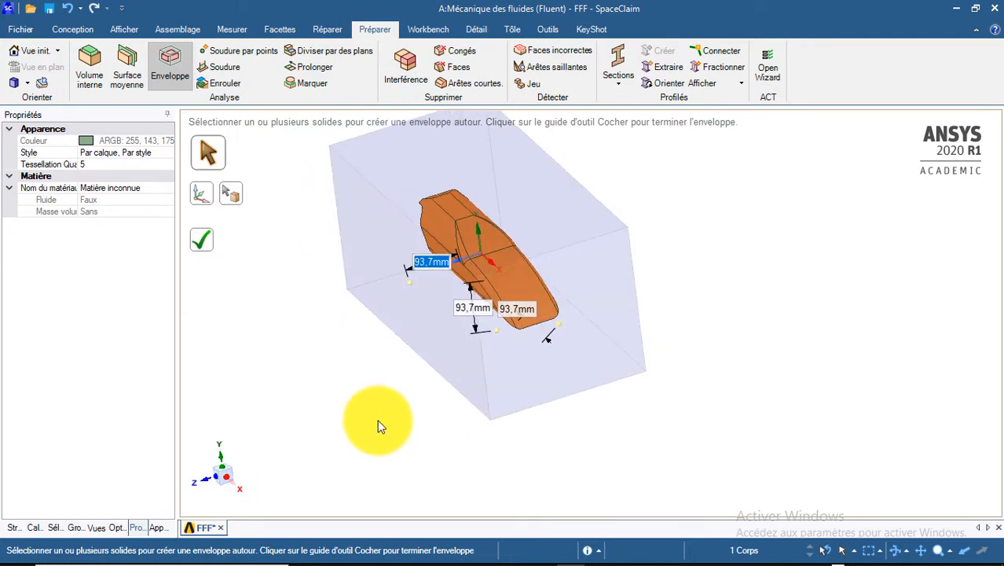
{"action": "left_click", "coordinate": [428, 260]}
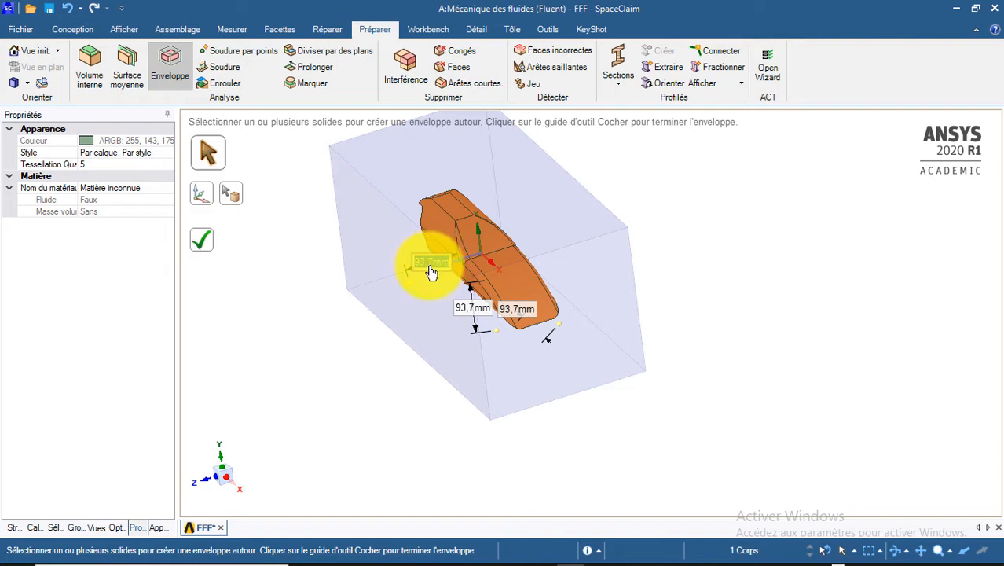
{"action": "type", "text": "60"}
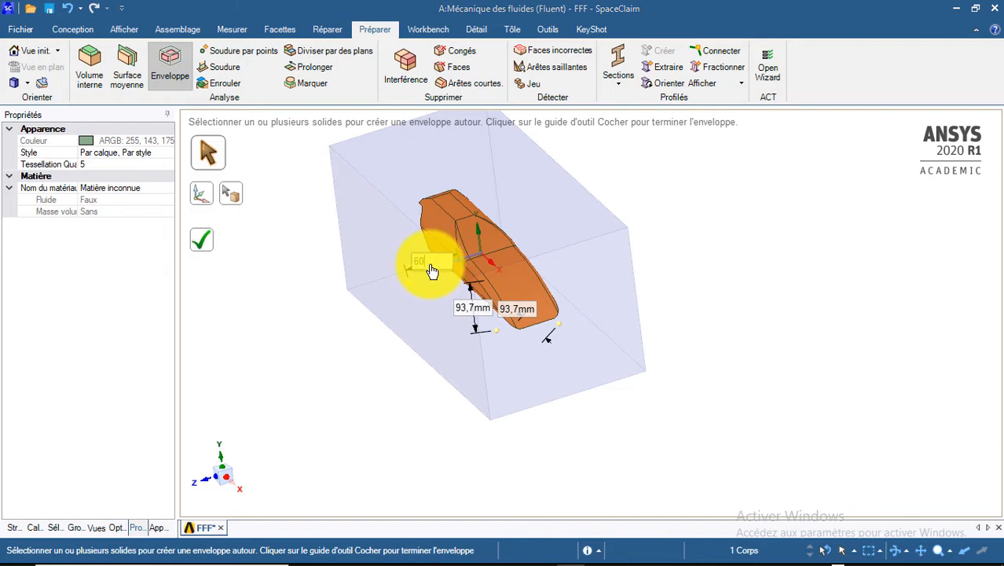
{"action": "key", "text": "Return"}
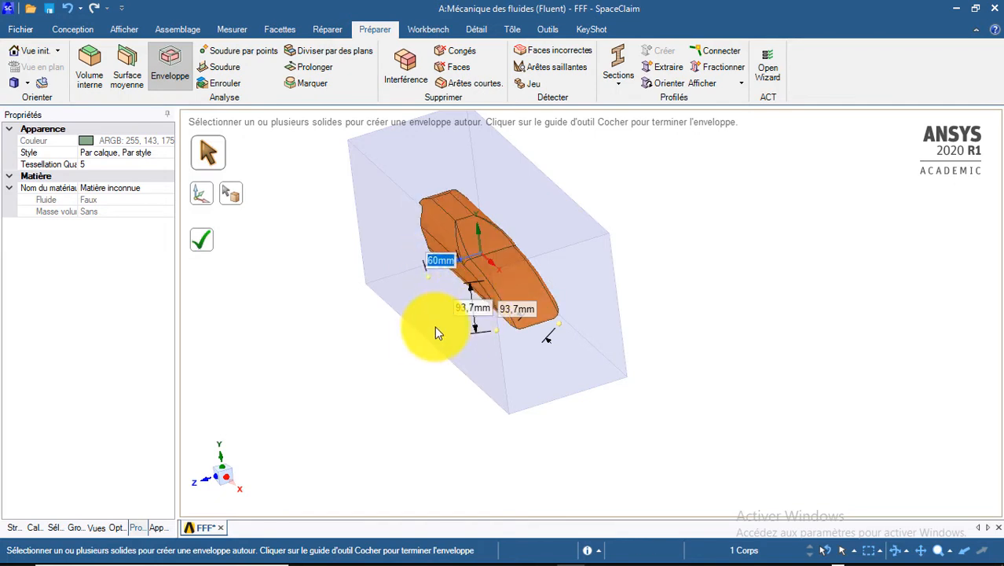
- Set the enclosure's lengthwise clearance along X to 120 mm and its vertical clearance along Y to 15 mm
{"action": "middle_click_drag", "start_coordinate": [426, 331], "coordinate": [563, 343]}
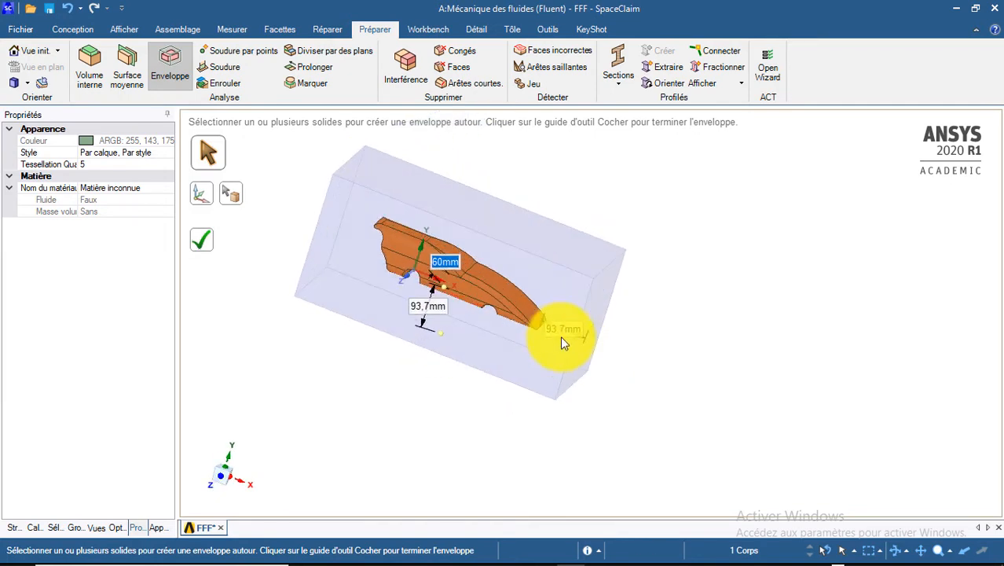
{"action": "left_click", "coordinate": [567, 330]}
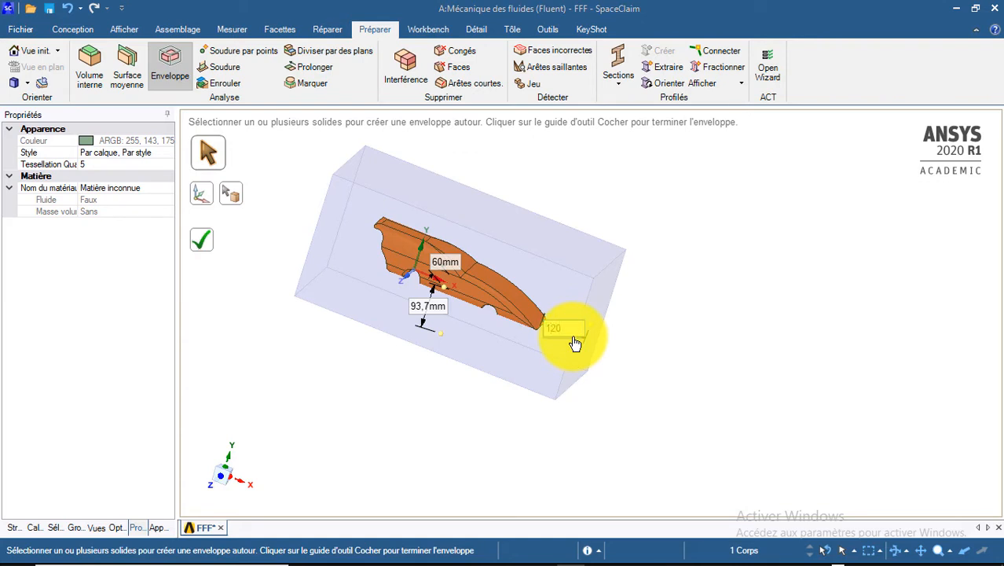
{"action": "type", "text": "120"}
{"action": "key", "text": "Tab"}
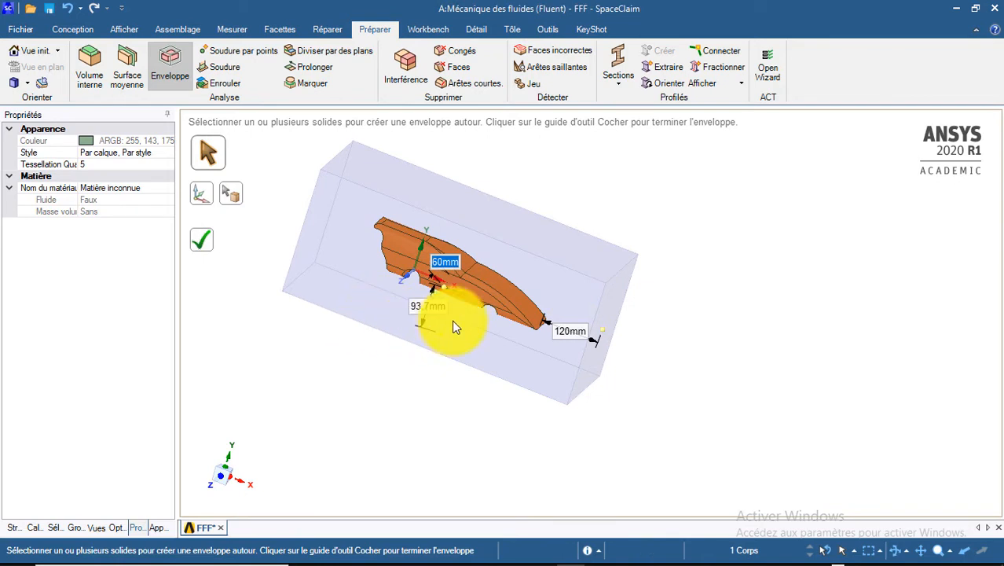
{"action": "left_click", "coordinate": [424, 308]}
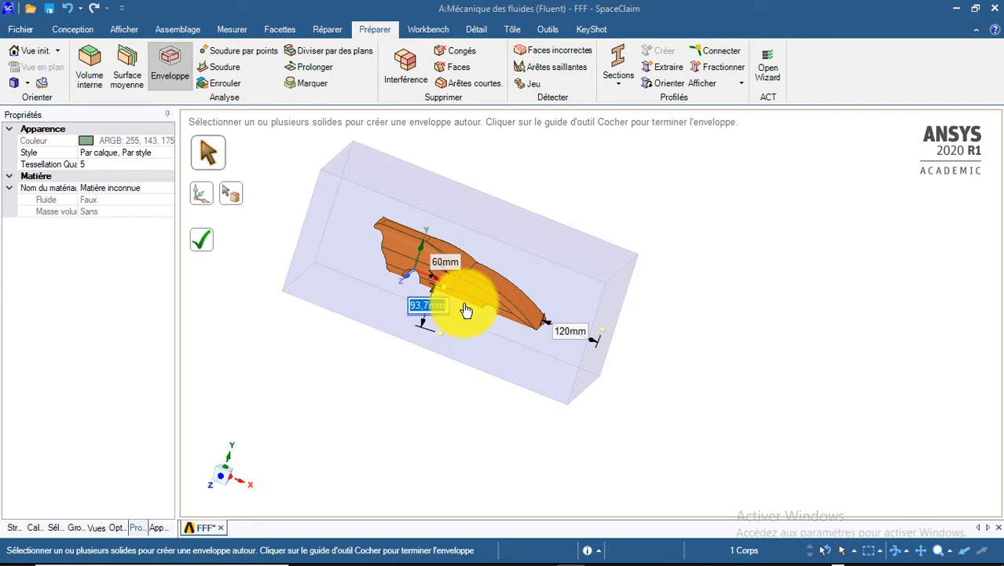
{"action": "type", "text": "15"}
{"action": "key", "text": "Tab"}
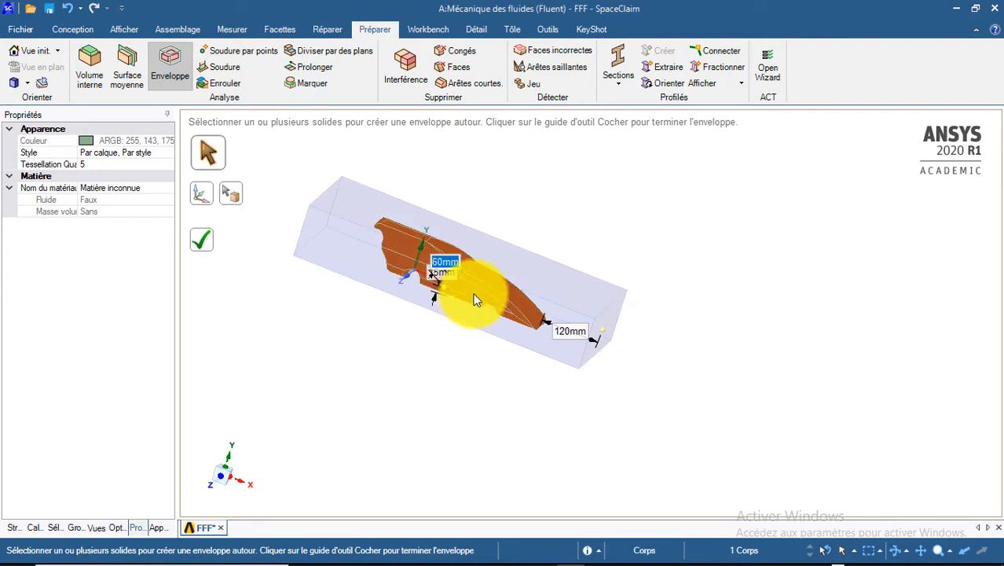
{"action": "middle_click_drag", "start_coordinate": [459, 367], "coordinate": [433, 452]}
{"action": "left_click", "coordinate": [326, 296]}
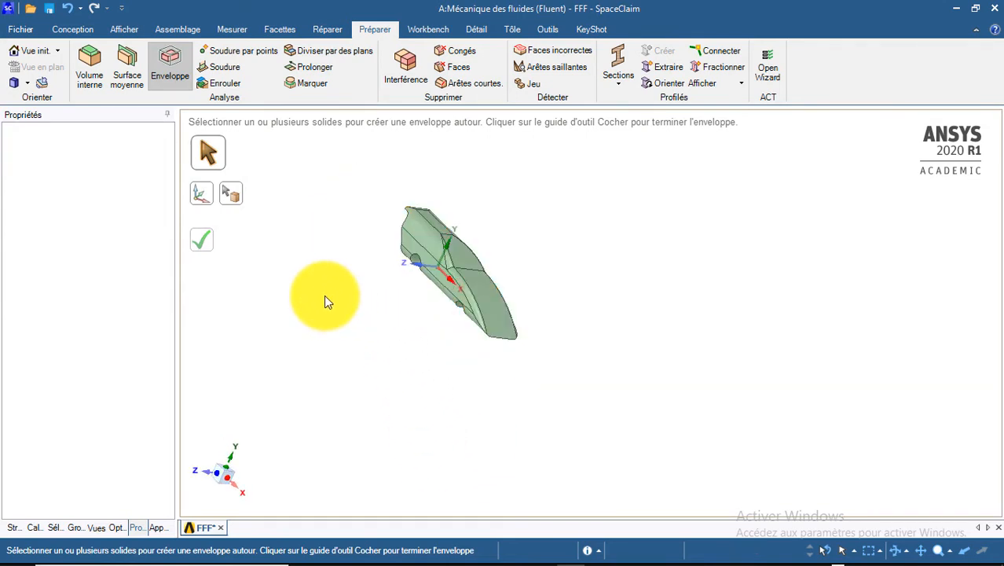
{"action": "left_click", "coordinate": [75, 30]}
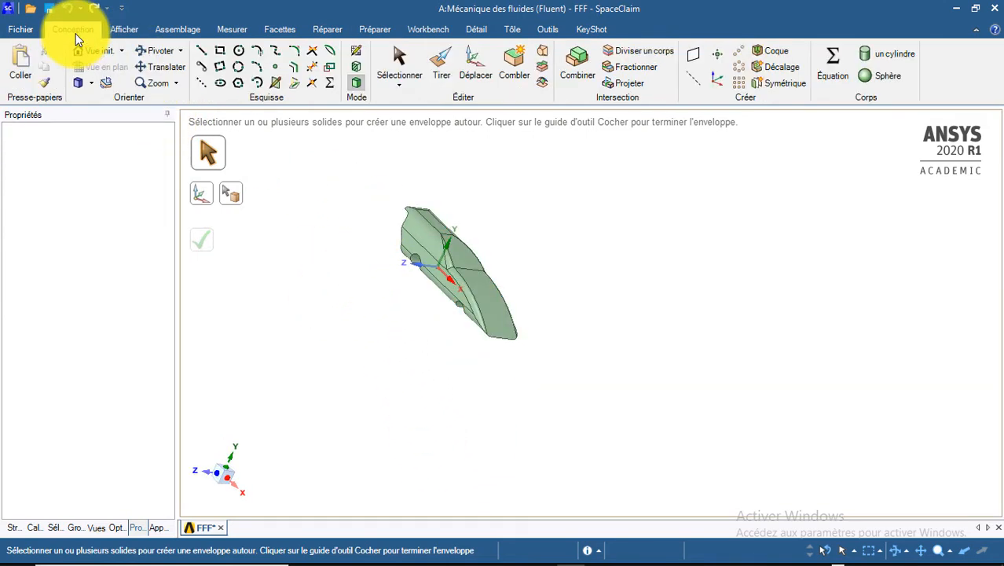
{"action": "left_click", "coordinate": [355, 33]}
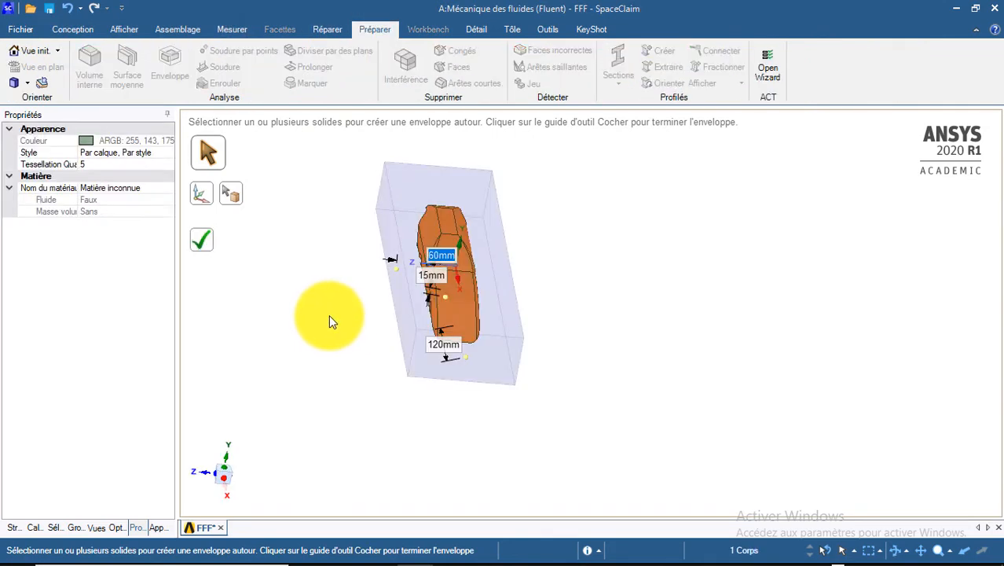
- Complete the box enclosure around the car body with the 60, 120 and 15 mm clearances
{"action": "middle_click_drag", "start_coordinate": [369, 332], "coordinate": [395, 346]}
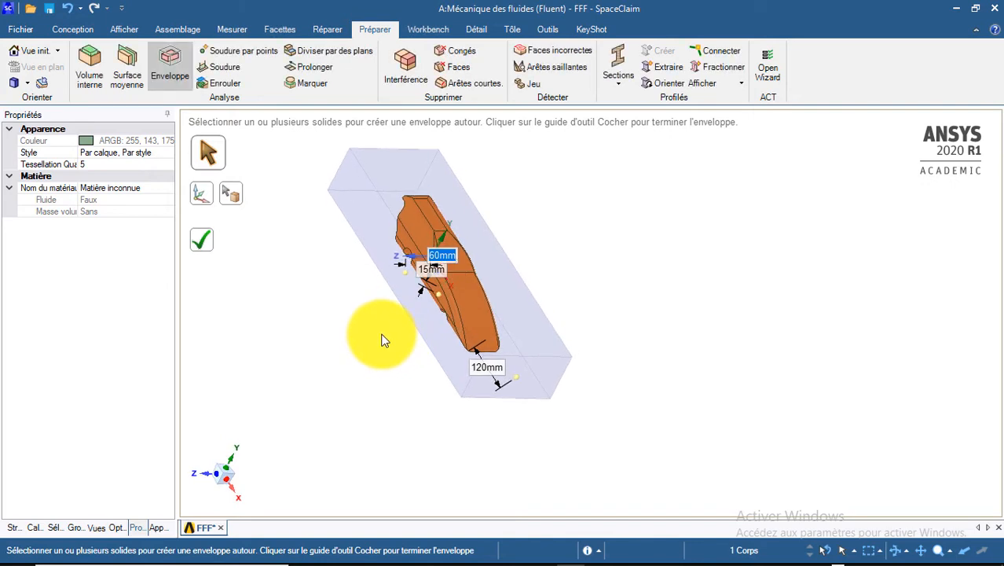
{"action": "left_click", "coordinate": [211, 247]}
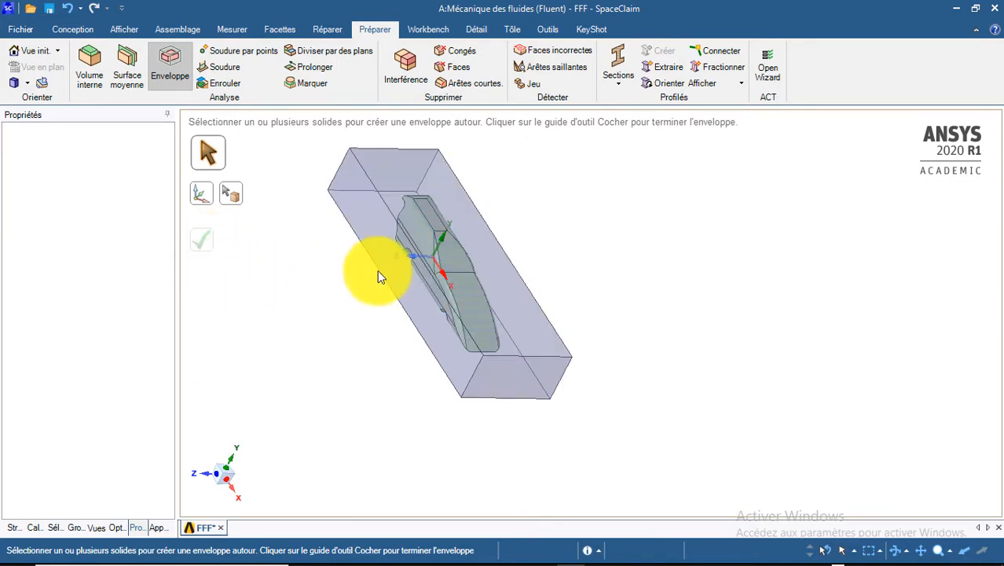
{"action": "middle_click_drag", "start_coordinate": [344, 307], "coordinate": [264, 289]}
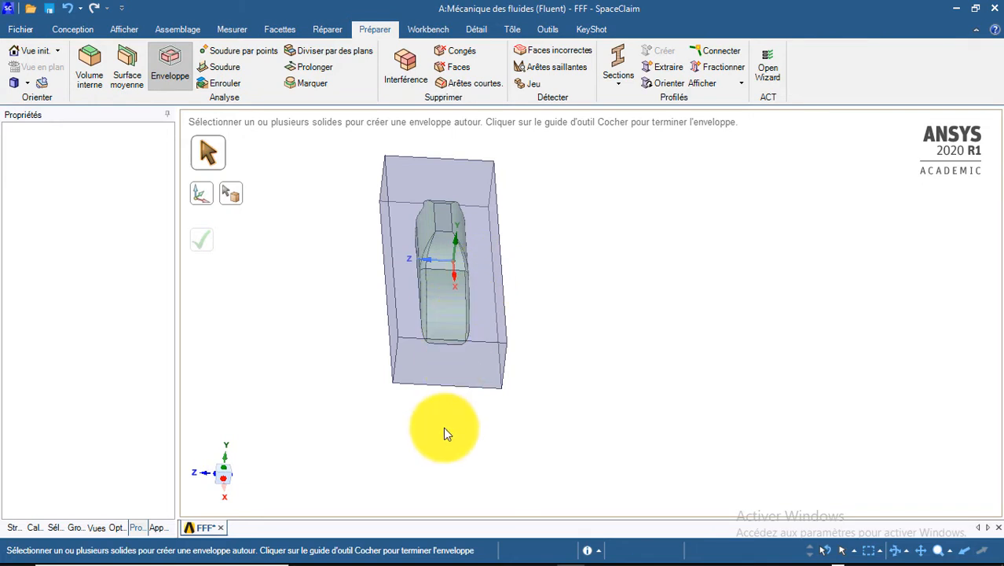
{"action": "middle_click_drag", "start_coordinate": [446, 432], "coordinate": [454, 386]}
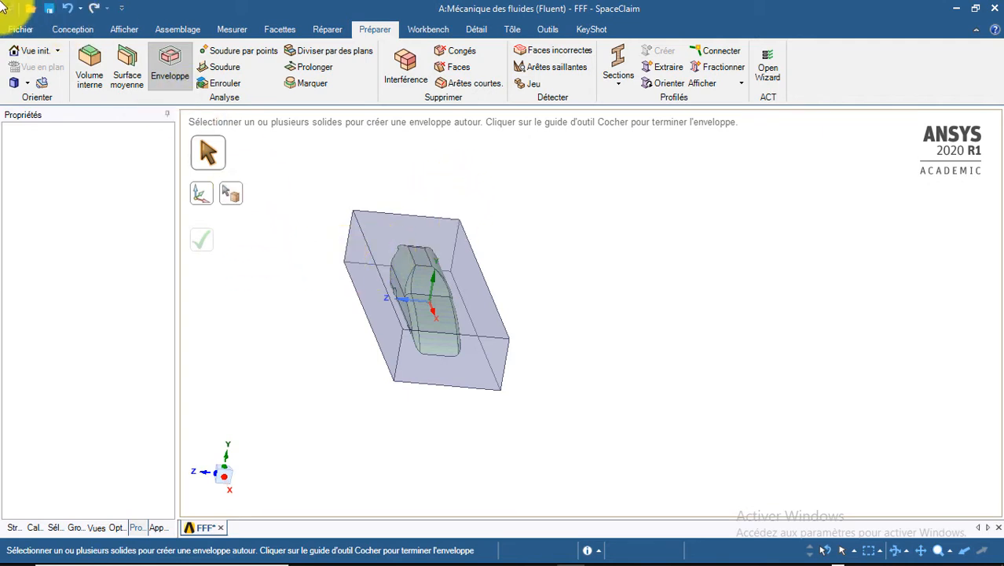
- Leave the Enclosure tool and save the geometry
{"action": "left_click", "coordinate": [72, 29]}
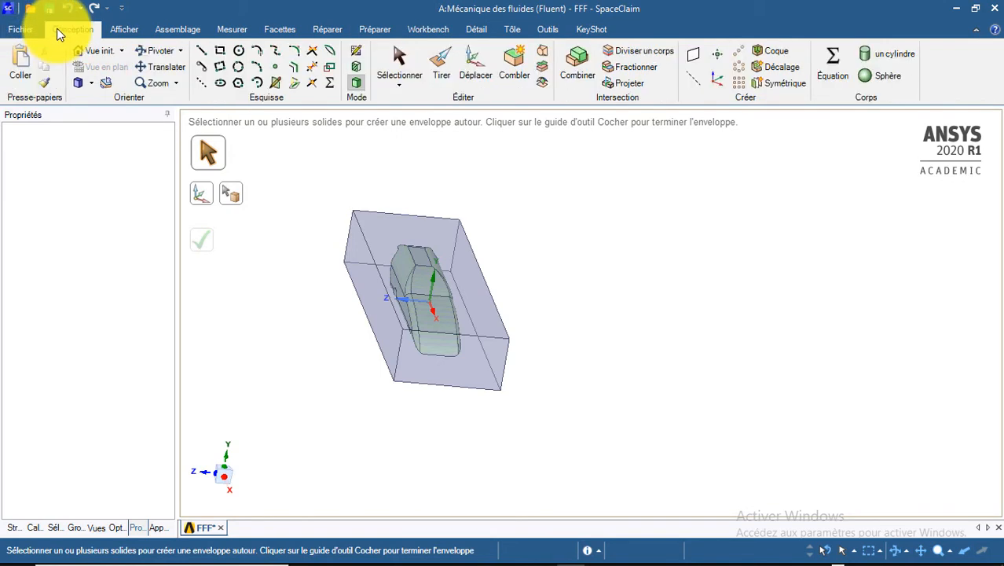
{"action": "key", "text": "Escape"}
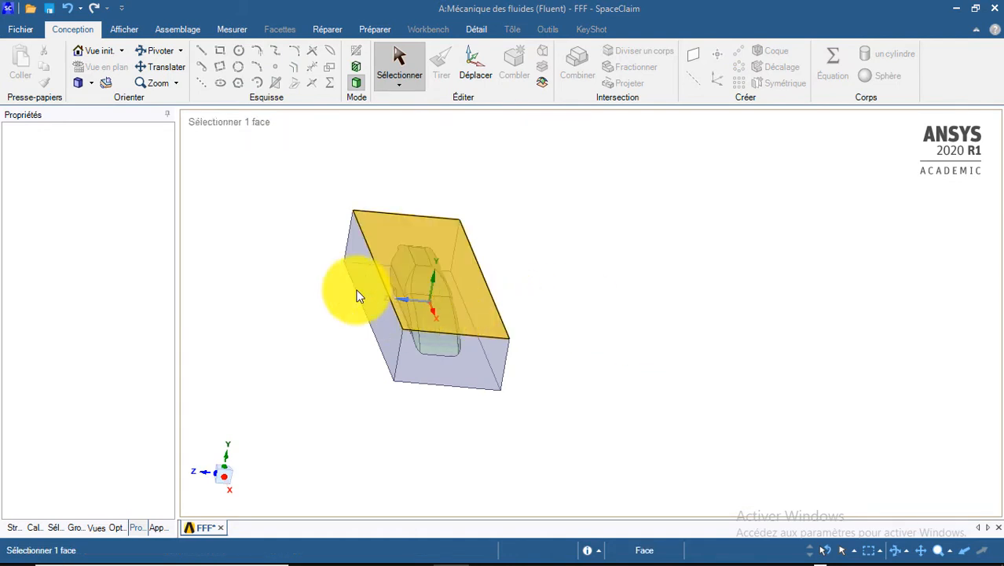
{"action": "left_click", "coordinate": [52, 9]}
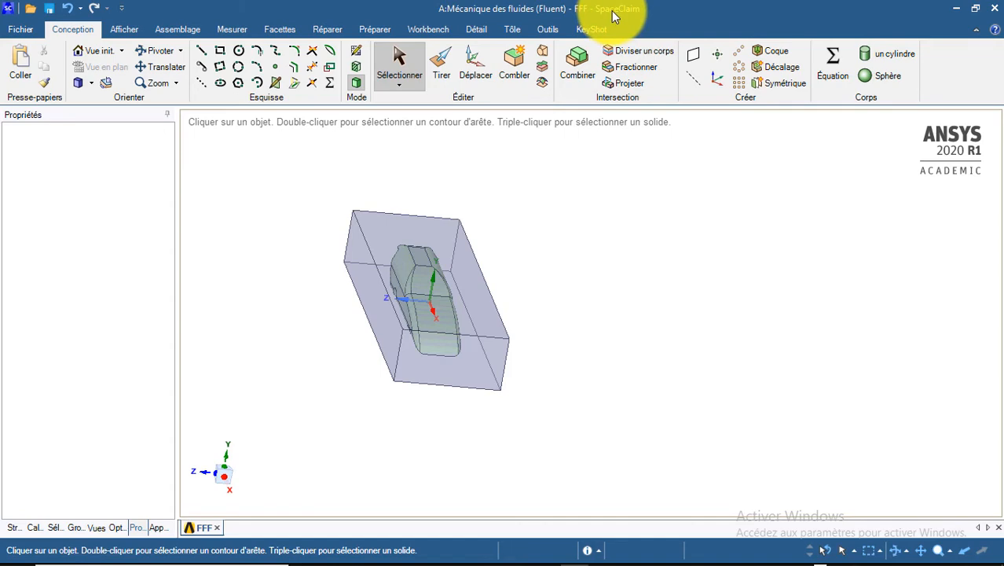
- Switch to the Workbench project, close SpaceClaim, and open the Fluent system's geometry in DesignModeler
{"action": "mouse_move", "coordinate": [640, 549]}
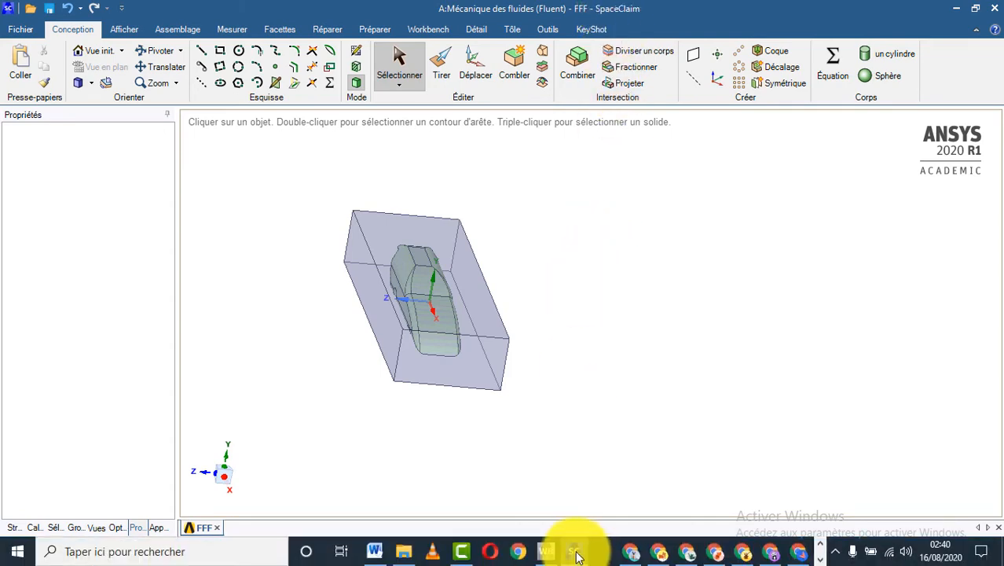
{"action": "left_click", "coordinate": [549, 552]}
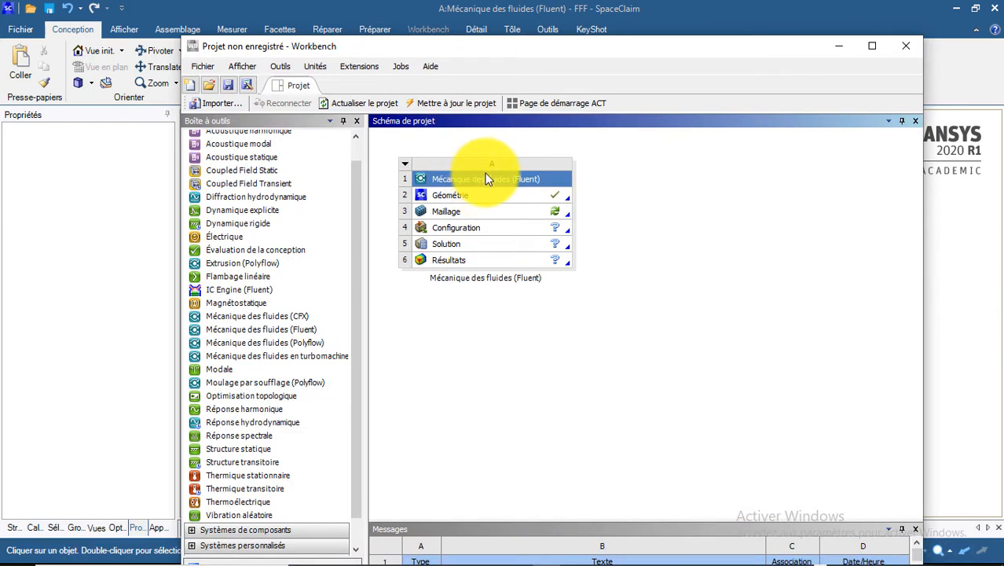
{"action": "right_click", "coordinate": [494, 199]}
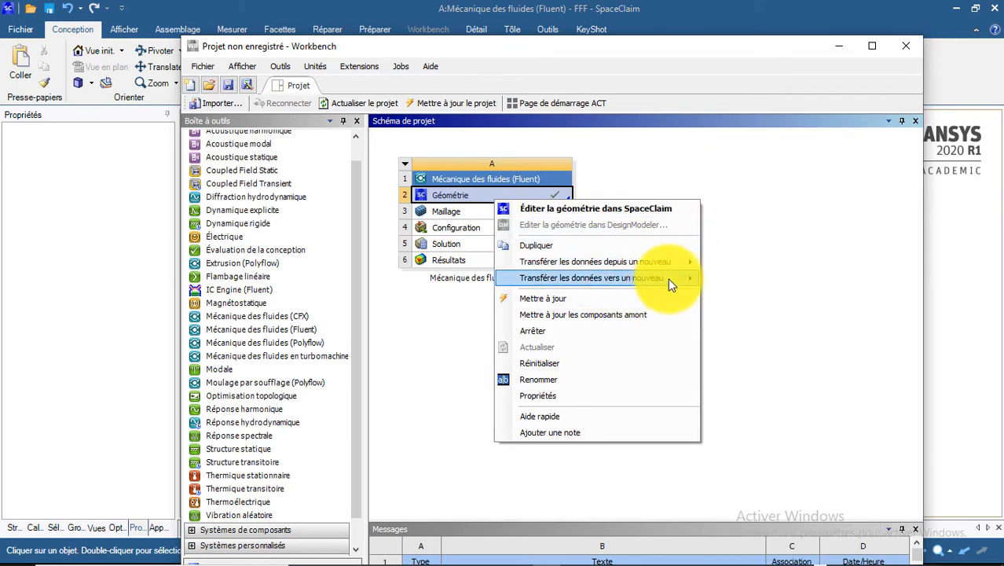
{"action": "left_click", "coordinate": [771, 162]}
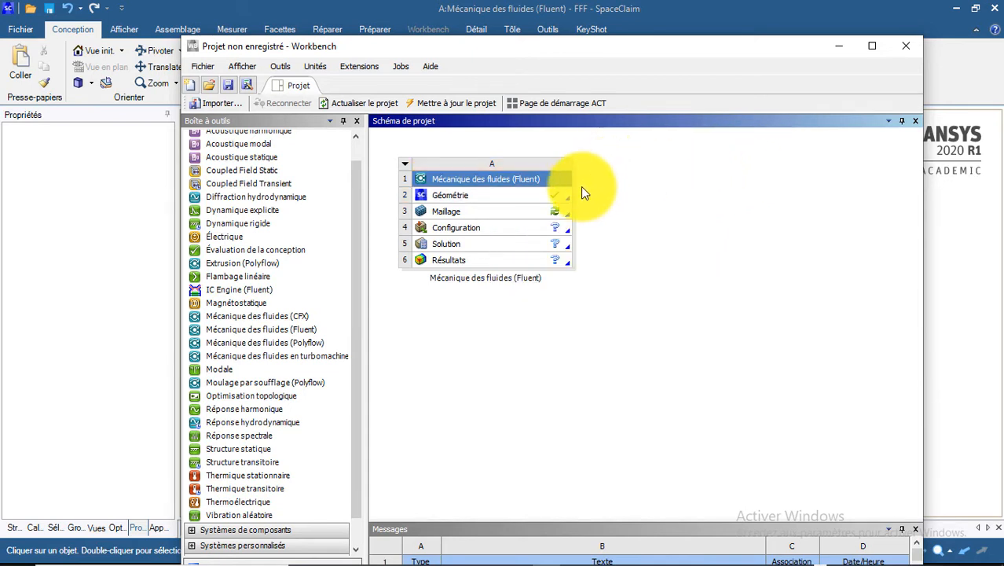
{"action": "right_click", "coordinate": [525, 195]}
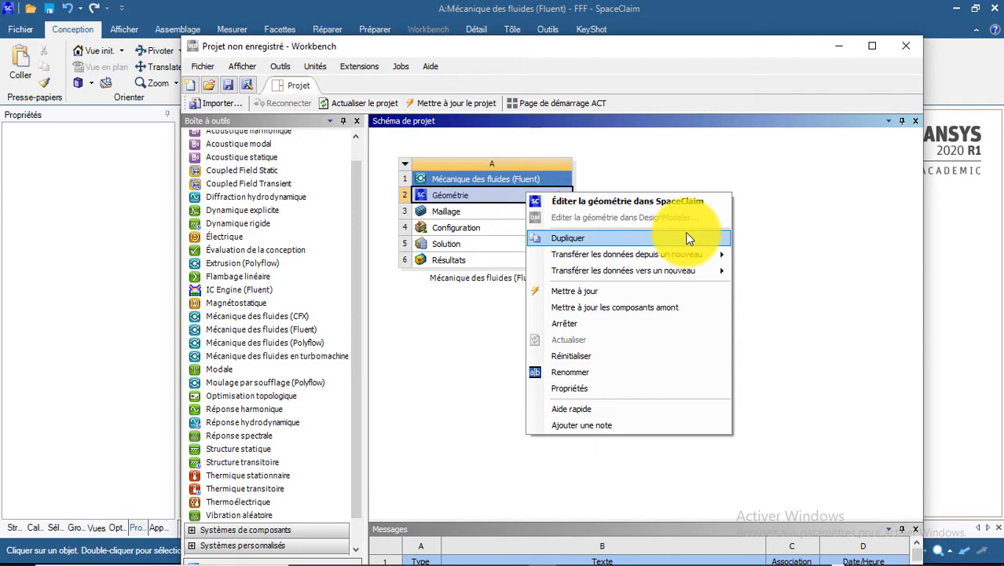
{"action": "left_click", "coordinate": [459, 8]}
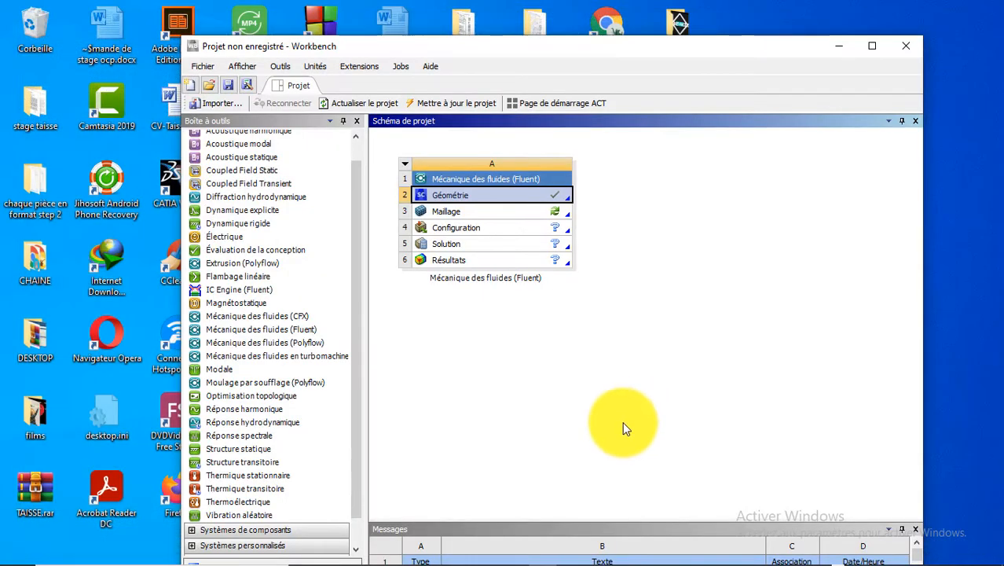
{"action": "right_click", "coordinate": [485, 198]}
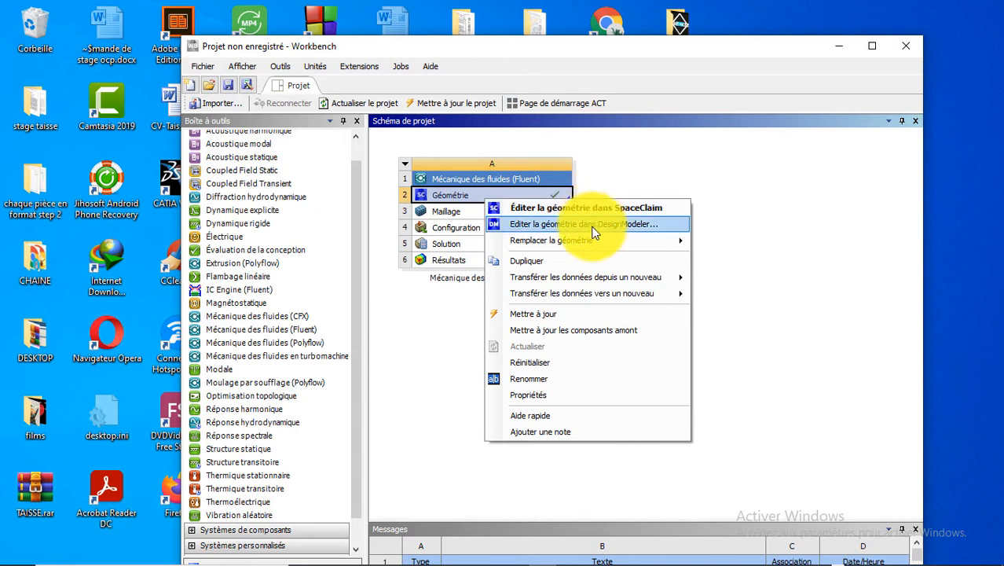
{"action": "left_click", "coordinate": [593, 227]}
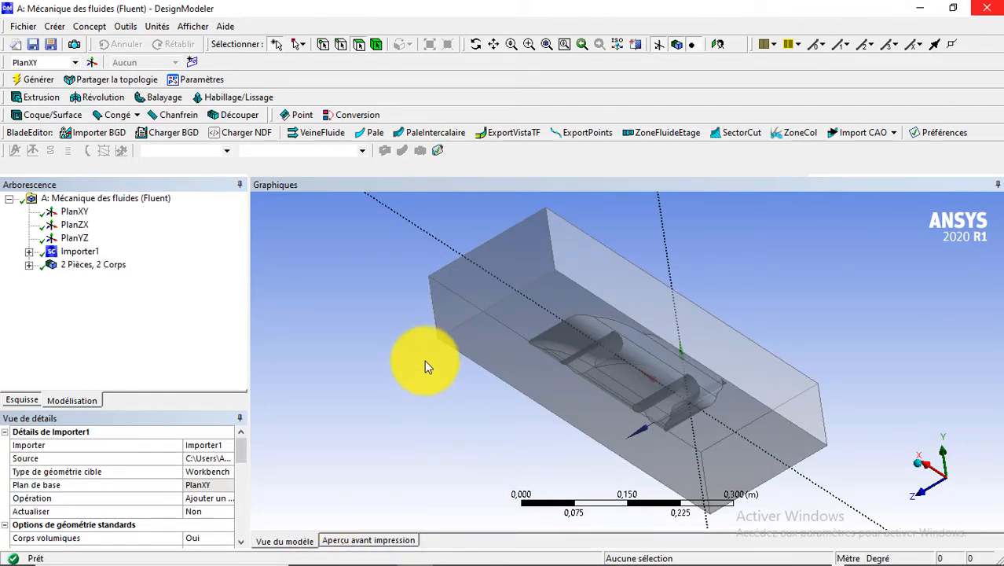
- Create a named selection called "face avant" from the enclosure's end face ahead of the car's nose and generate it
{"action": "middle_click_drag", "start_coordinate": [426, 362], "coordinate": [339, 403]}
{"action": "scroll", "coordinate": [454, 381], "scroll_direction": "up", "scroll_amount": 5}
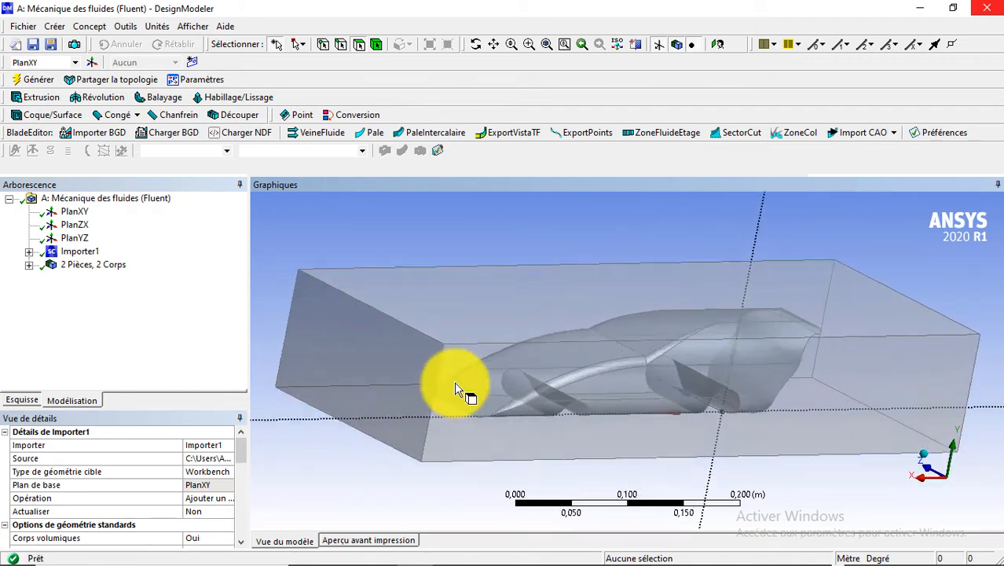
{"action": "middle_click_drag", "start_coordinate": [367, 362], "coordinate": [267, 333]}
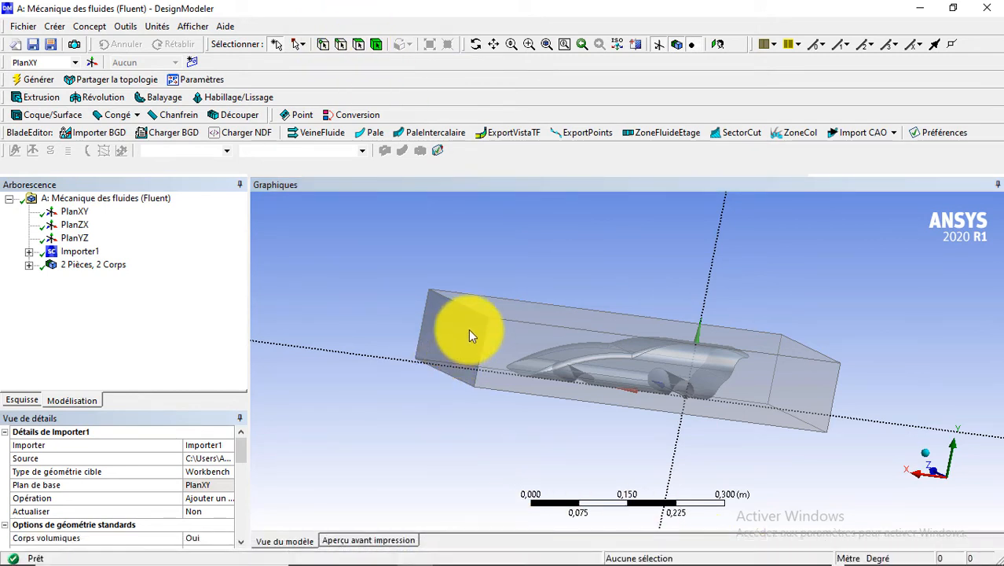
{"action": "left_click", "coordinate": [358, 46]}
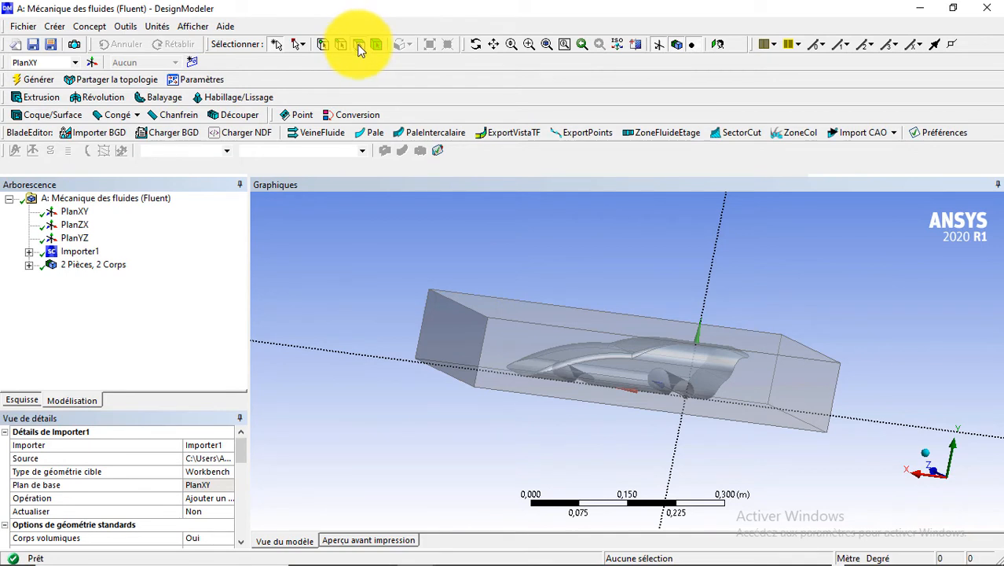
{"action": "left_click", "coordinate": [463, 328]}
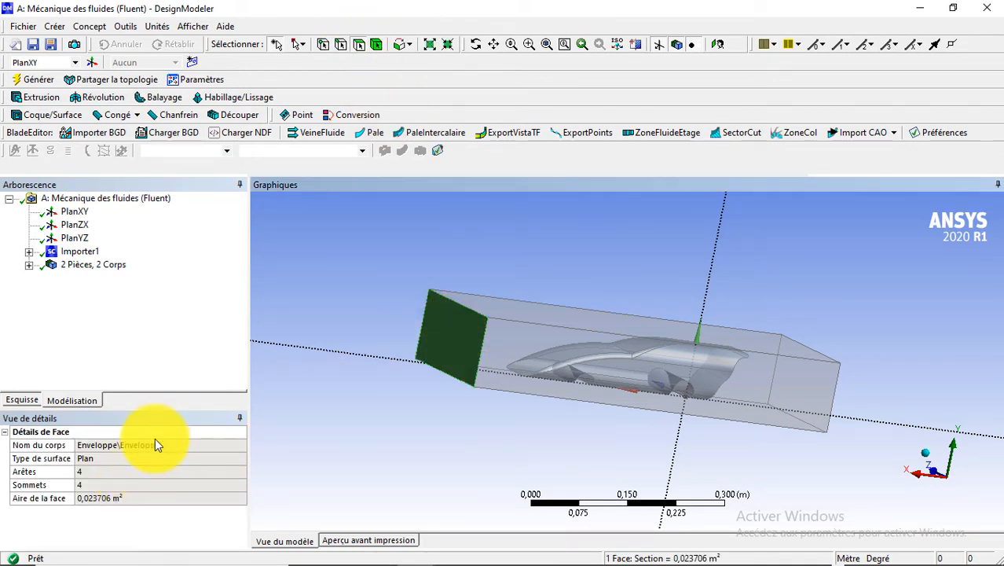
{"action": "right_click", "coordinate": [467, 322]}
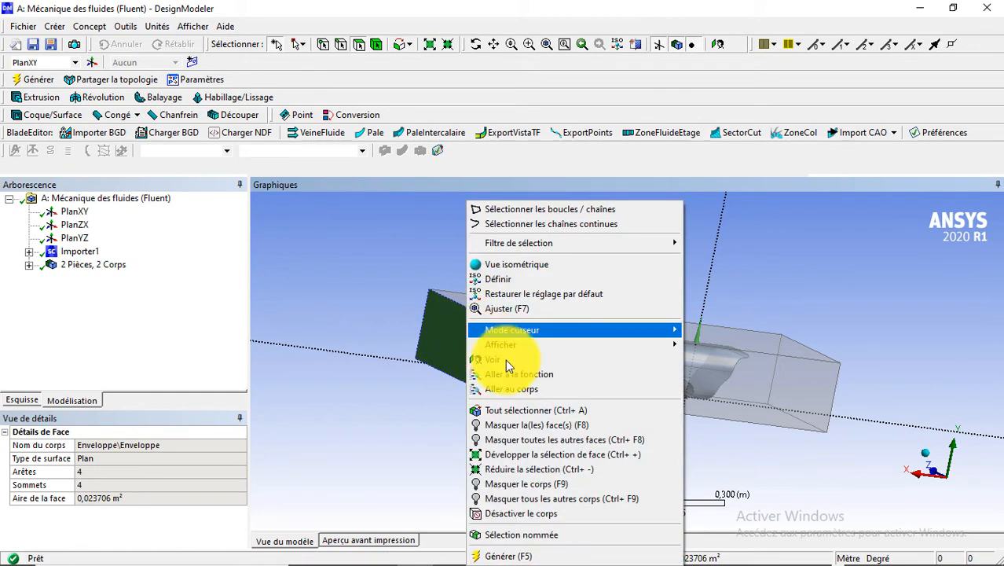
{"action": "left_click", "coordinate": [520, 537]}
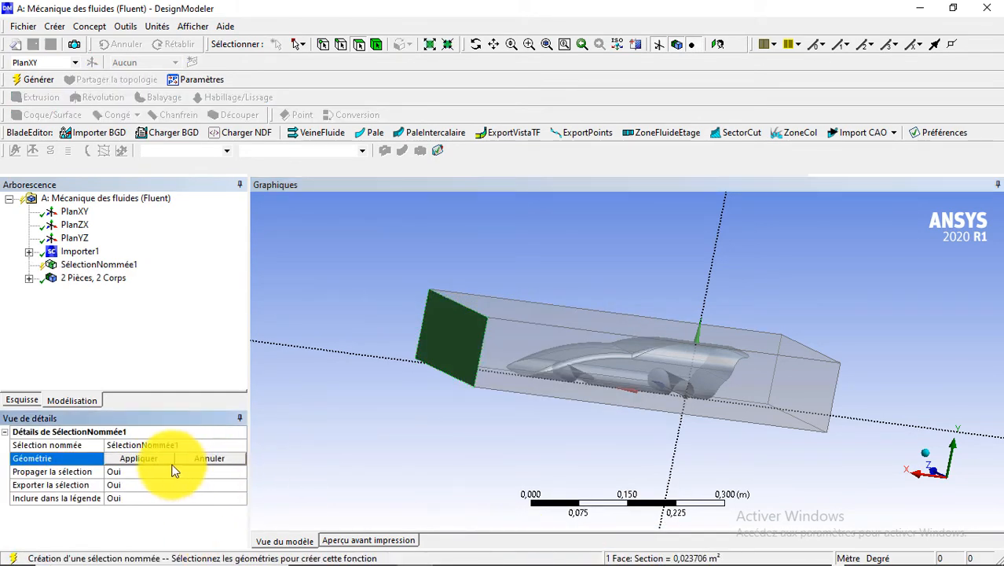
{"action": "left_click", "coordinate": [155, 445]}
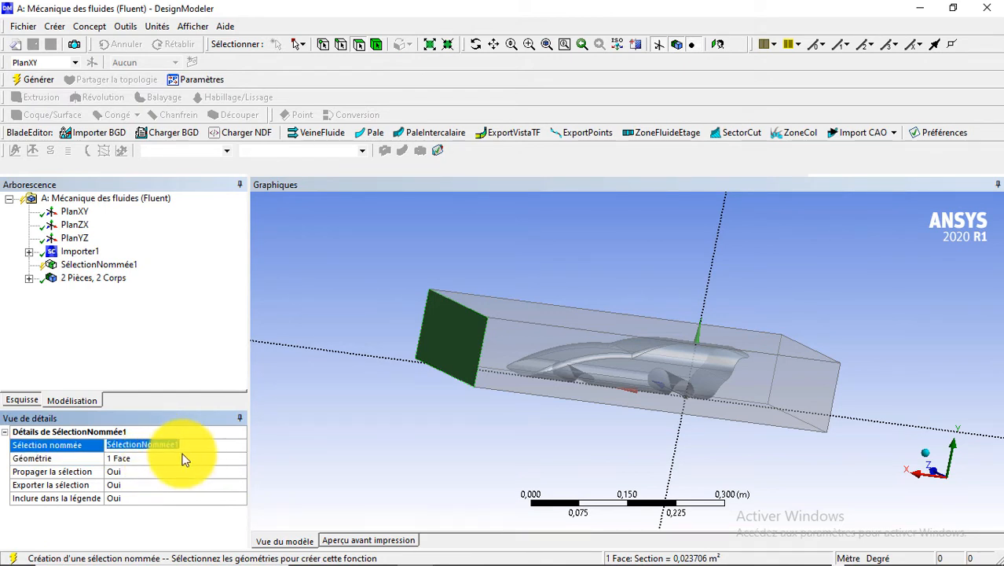
{"action": "type", "text": "face a"}
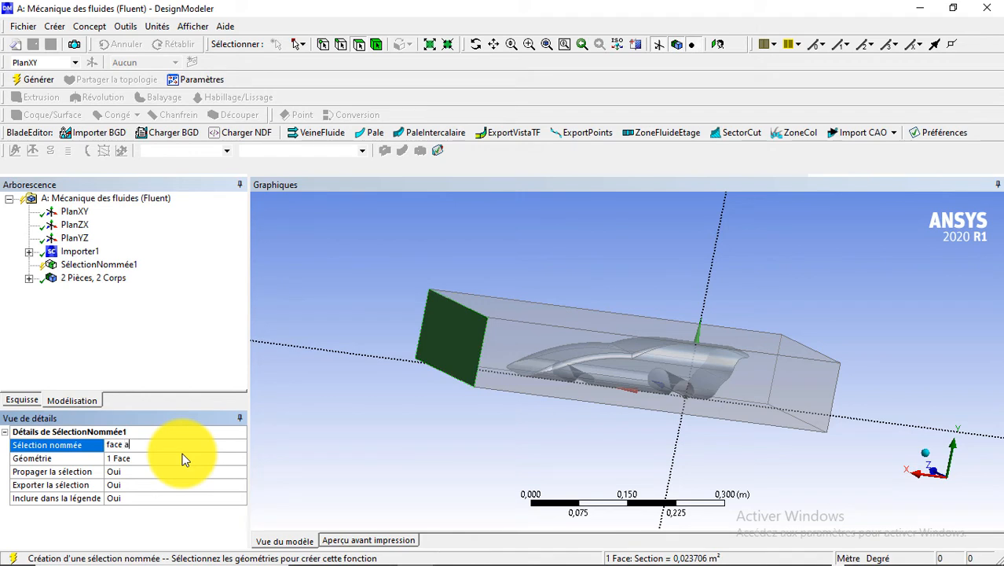
{"action": "type", "text": "vant"}
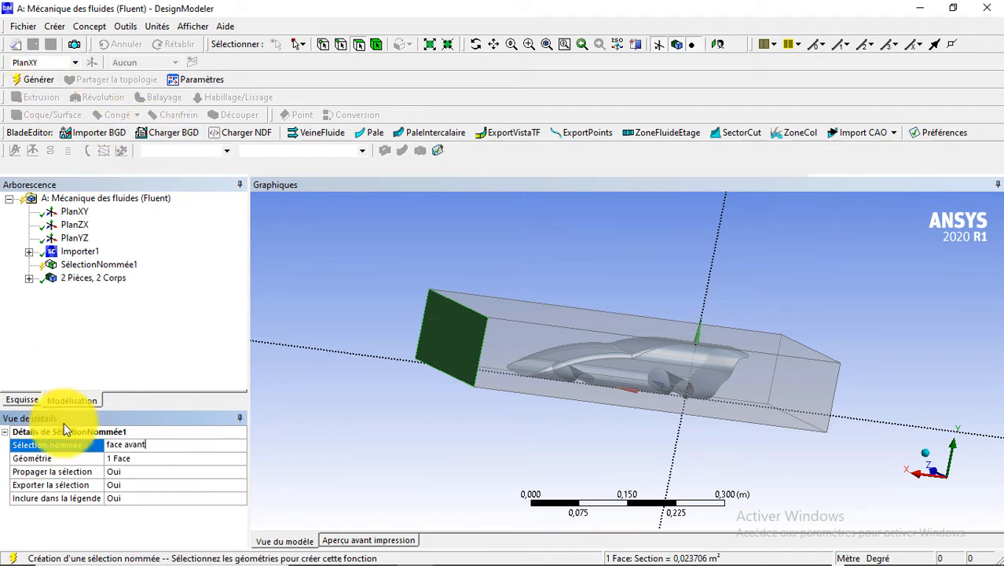
{"action": "left_click", "coordinate": [174, 364]}
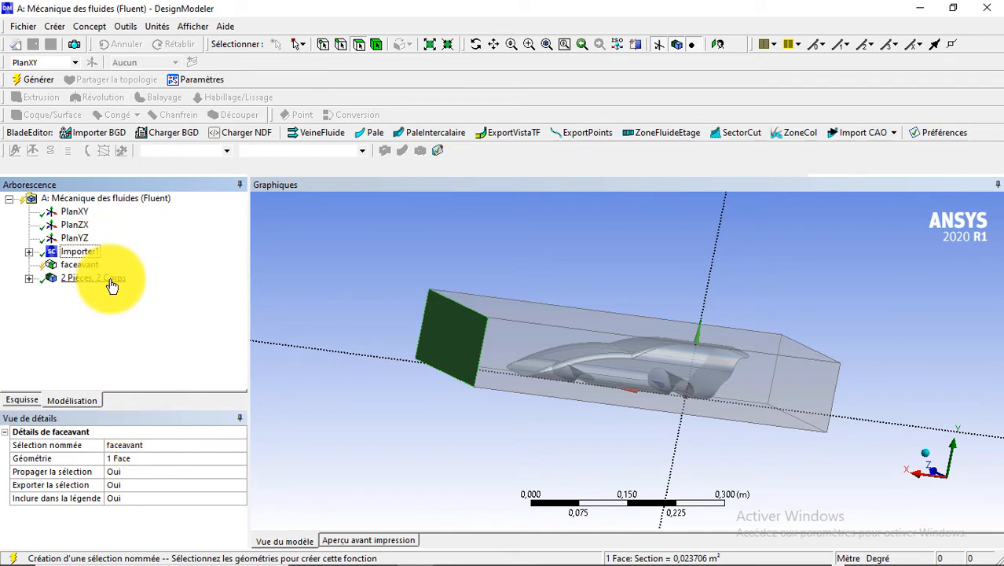
{"action": "left_click", "coordinate": [36, 83]}
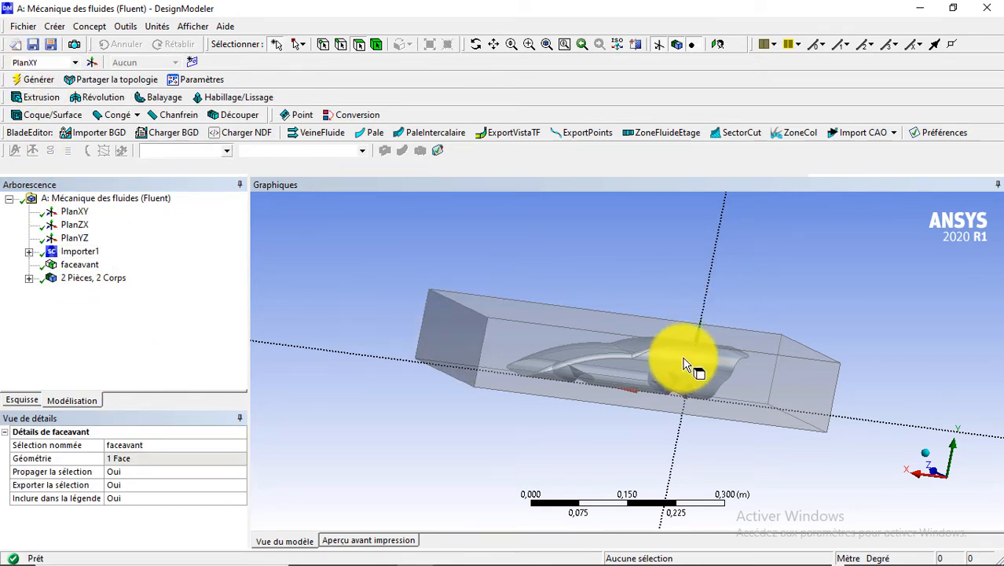
- Create a named selection called "face arriere" from the enclosure's end face behind the car and generate it
{"action": "scroll", "coordinate": [830, 372], "scroll_direction": "down", "scroll_amount": 1}
{"action": "middle_click_drag", "start_coordinate": [819, 371], "coordinate": [746, 362]}
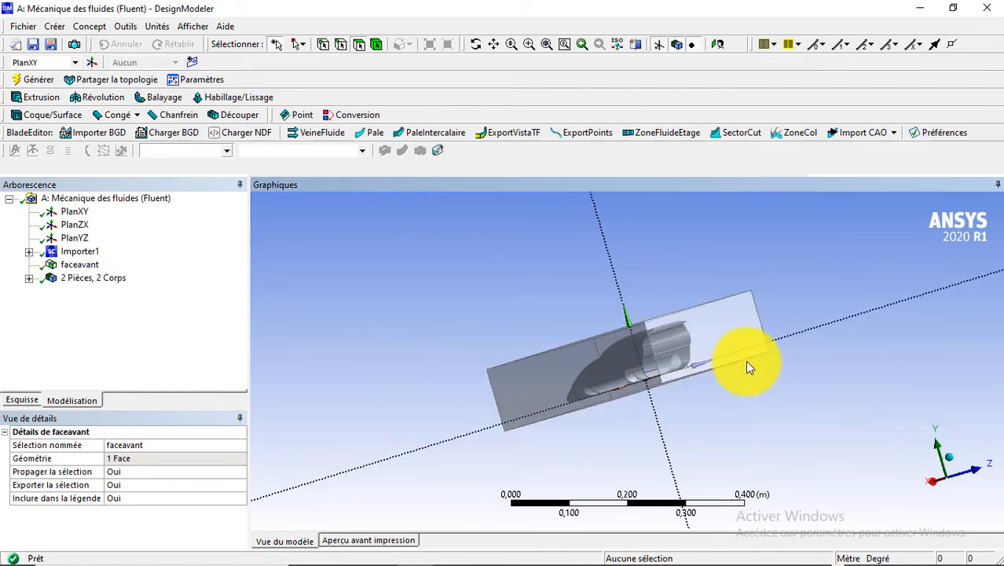
{"action": "left_click", "coordinate": [715, 344]}
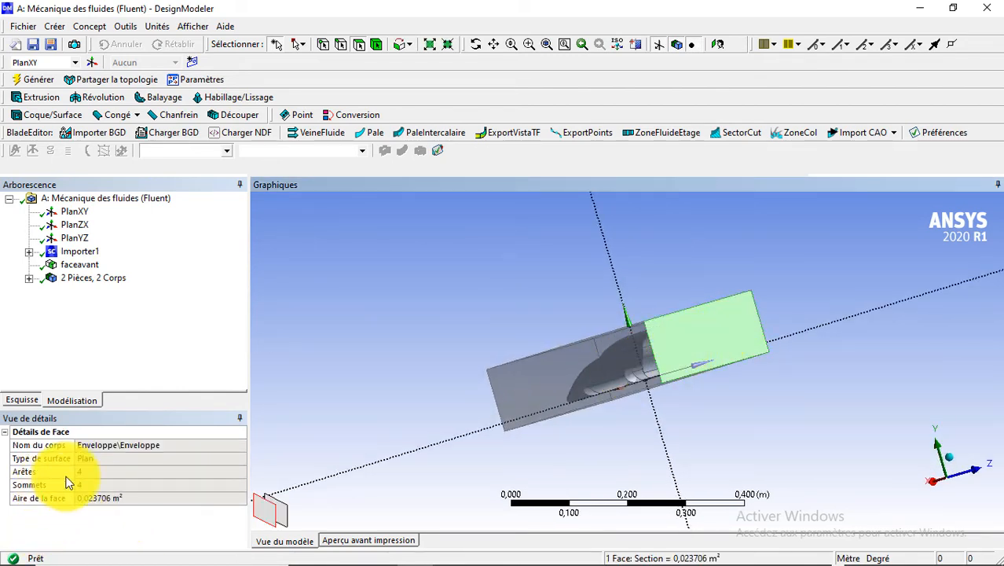
{"action": "left_click", "coordinate": [115, 456]}
{"action": "left_click", "coordinate": [115, 445]}
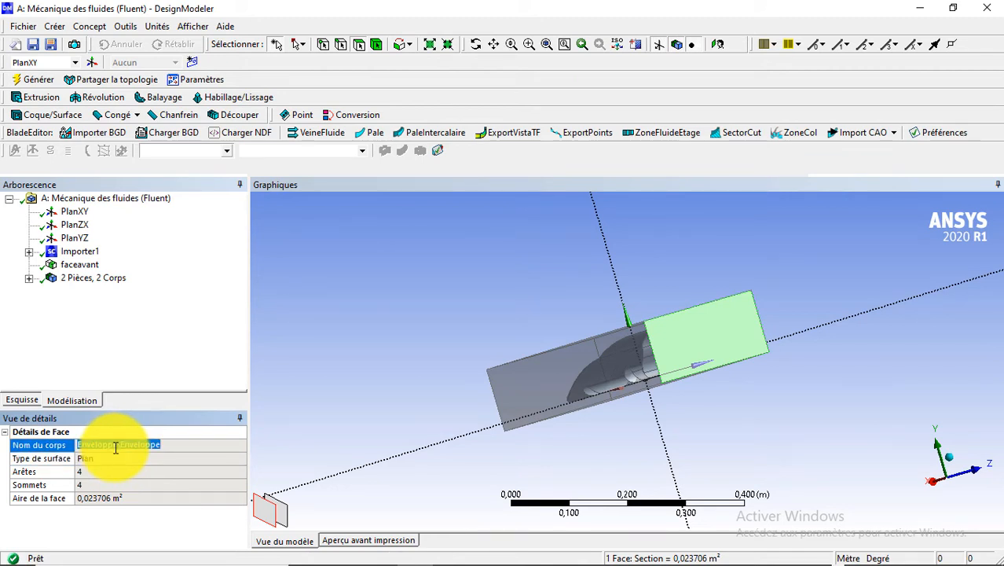
{"action": "right_click", "coordinate": [727, 326]}
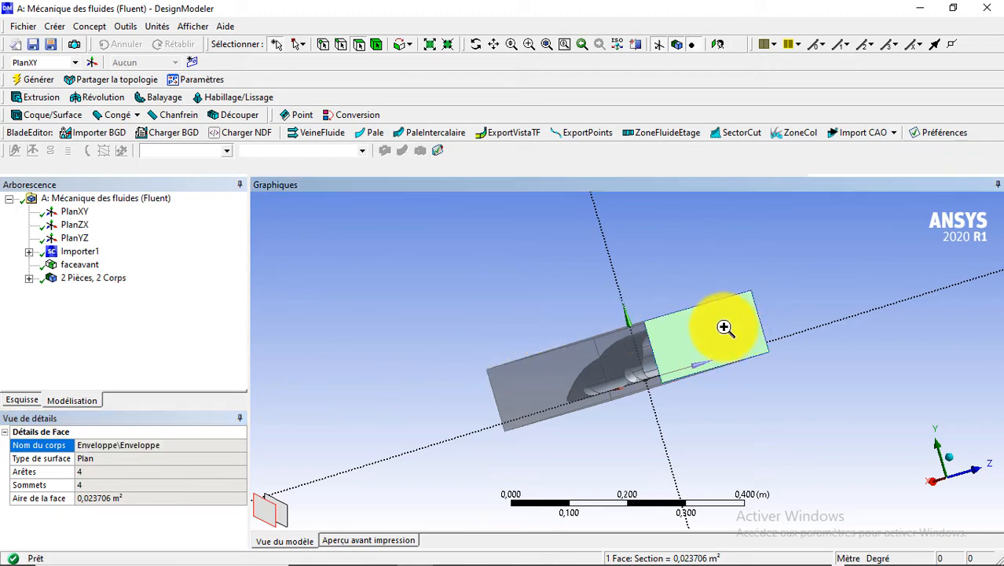
{"action": "left_click", "coordinate": [778, 534]}
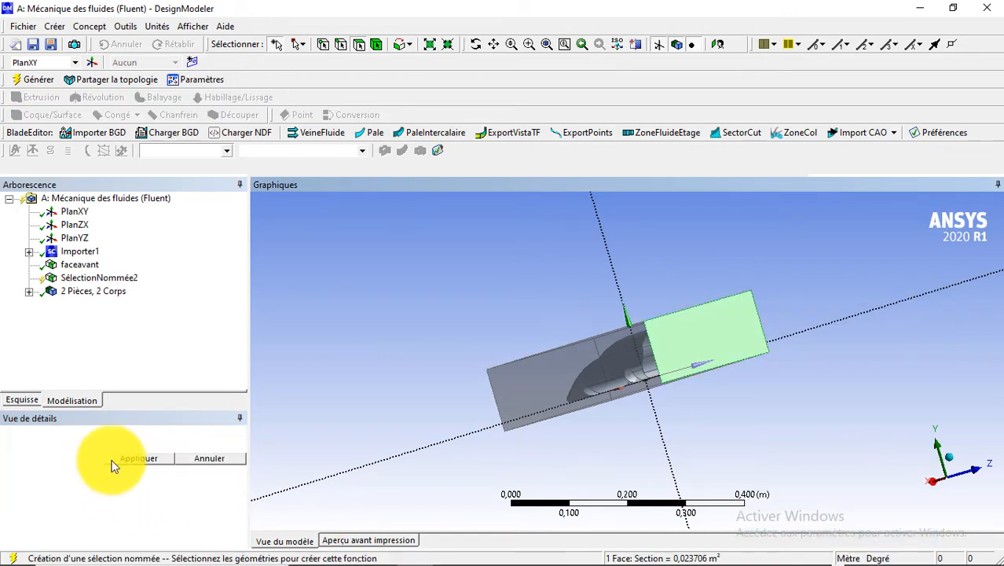
{"action": "left_click", "coordinate": [173, 444]}
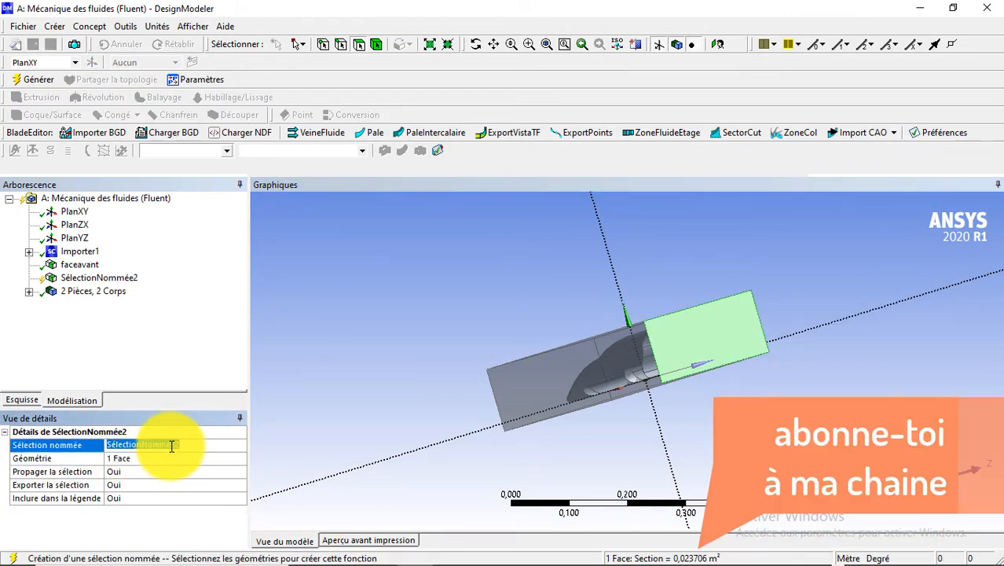
{"action": "type", "text": "face arriere"}
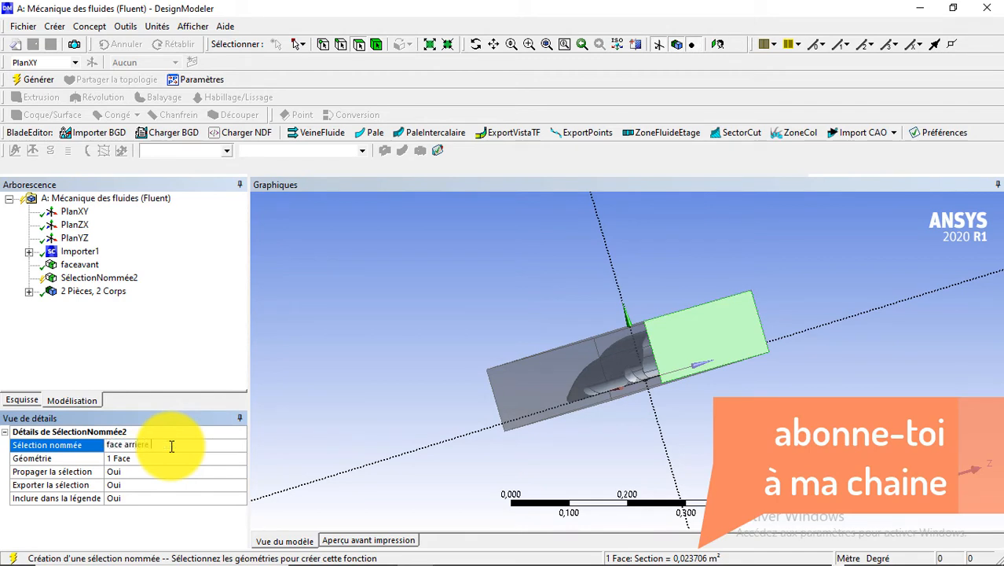
{"action": "left_click", "coordinate": [25, 82]}
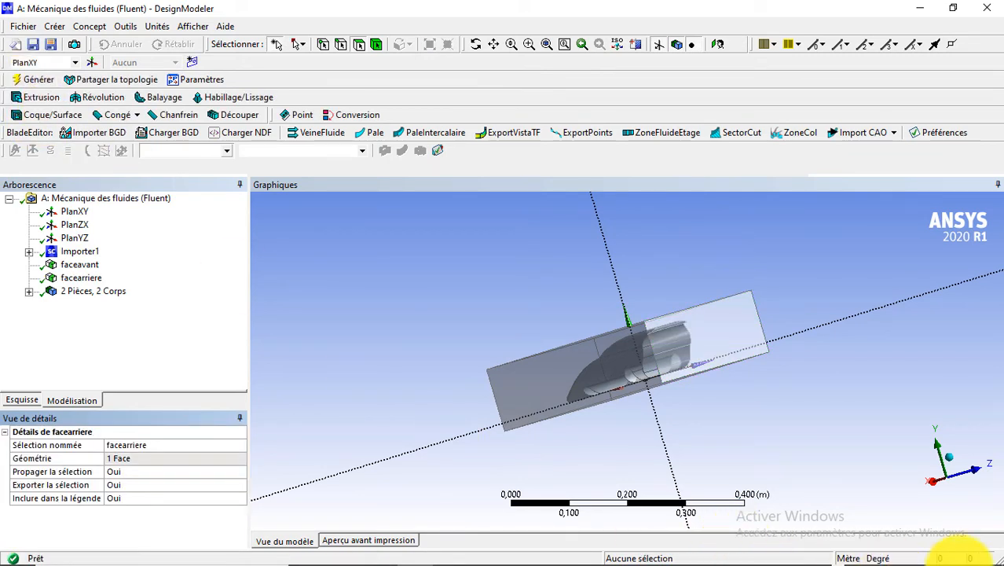
- Create a named selection called "mur" from the enclosure's upper, lower and two long side faces and generate it
{"action": "middle_click_drag", "start_coordinate": [498, 341], "coordinate": [615, 351]}
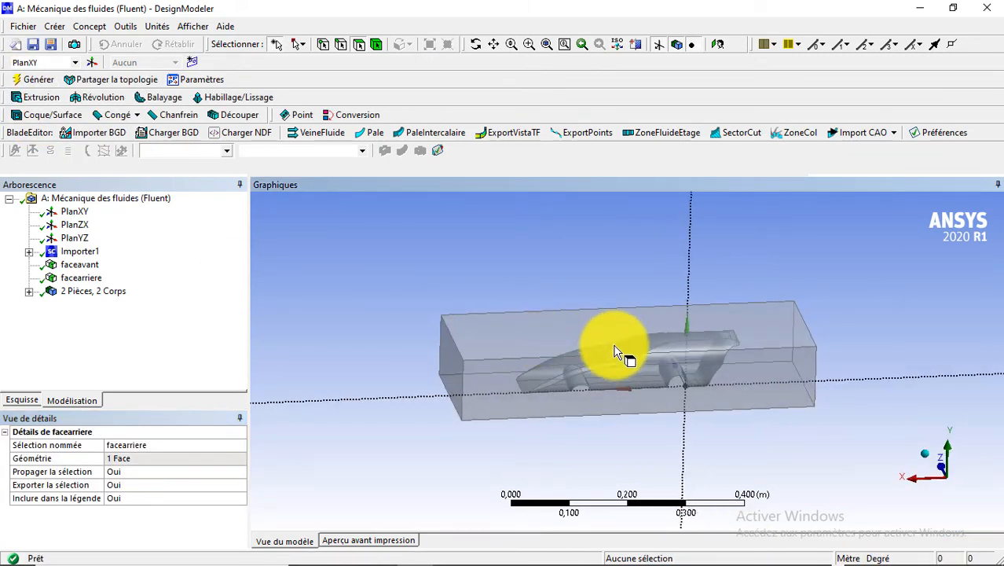
{"action": "left_click", "coordinate": [607, 340]}
{"action": "left_click", "coordinate": [590, 396], "text": "ctrl"}
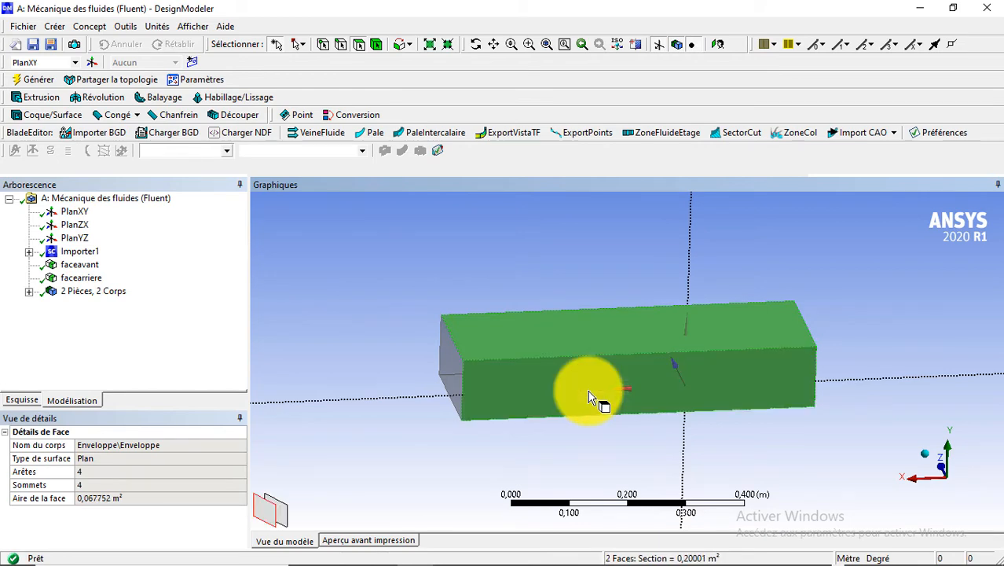
{"action": "middle_click_drag", "start_coordinate": [591, 397], "coordinate": [612, 325]}
{"action": "left_click", "coordinate": [615, 323], "text": "ctrl"}
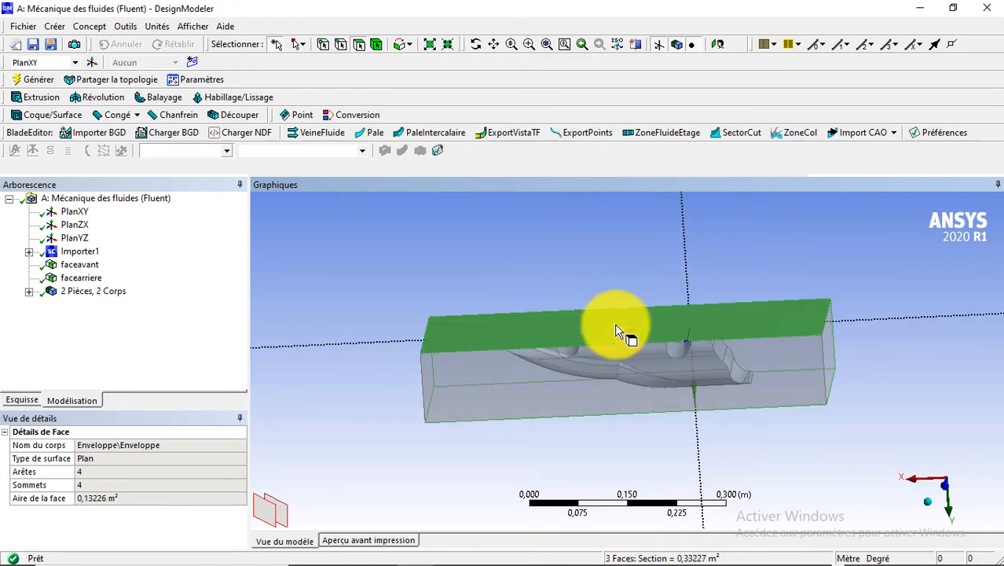
{"action": "left_click", "coordinate": [614, 377], "text": "ctrl"}
{"action": "middle_click_drag", "start_coordinate": [520, 346], "coordinate": [279, 411]}
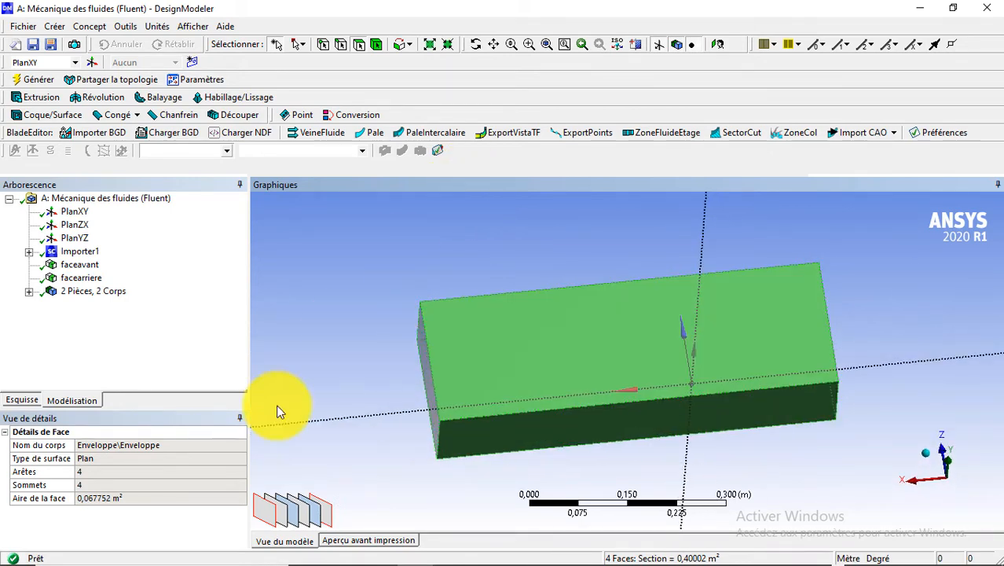
{"action": "right_click", "coordinate": [572, 366]}
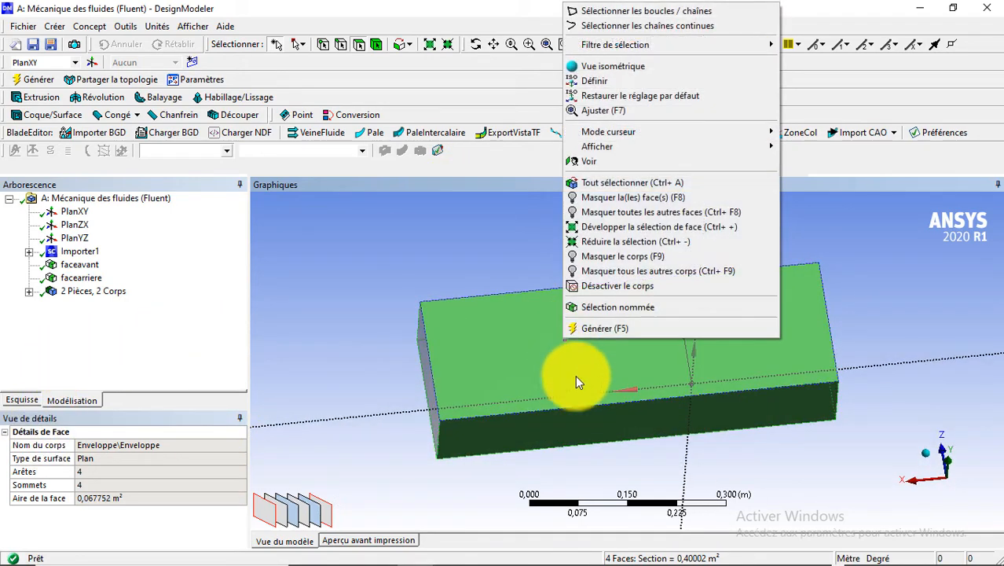
{"action": "left_click", "coordinate": [600, 305]}
{"action": "left_click", "coordinate": [184, 443]}
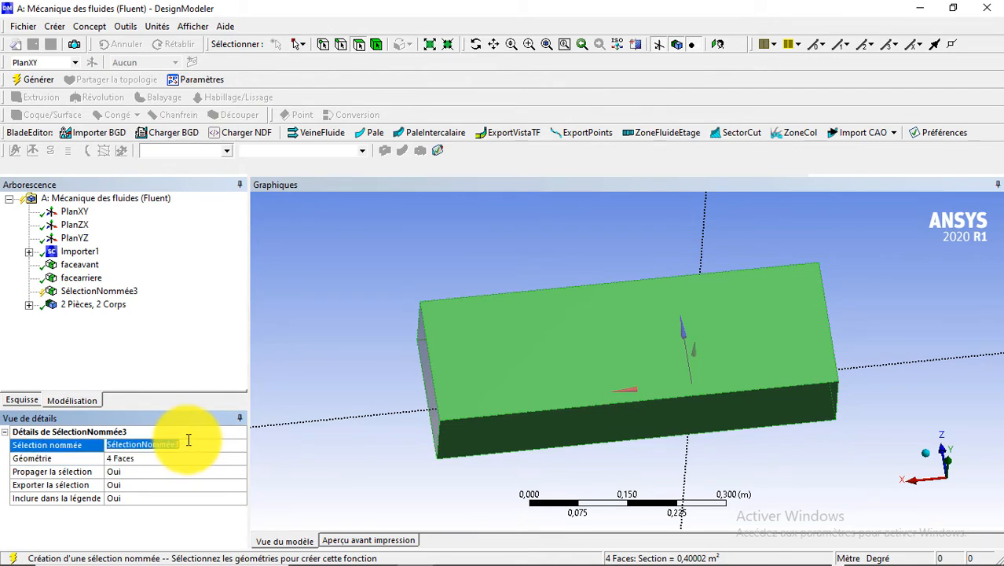
{"action": "type", "text": "mur"}
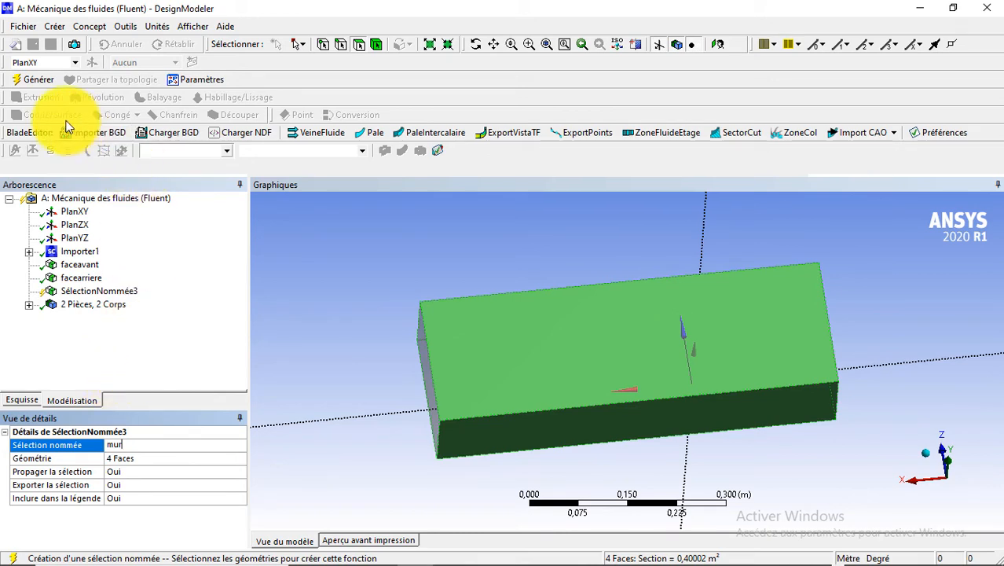
{"action": "left_click", "coordinate": [22, 81]}
{"action": "middle_click_drag", "start_coordinate": [526, 358], "coordinate": [483, 257]}
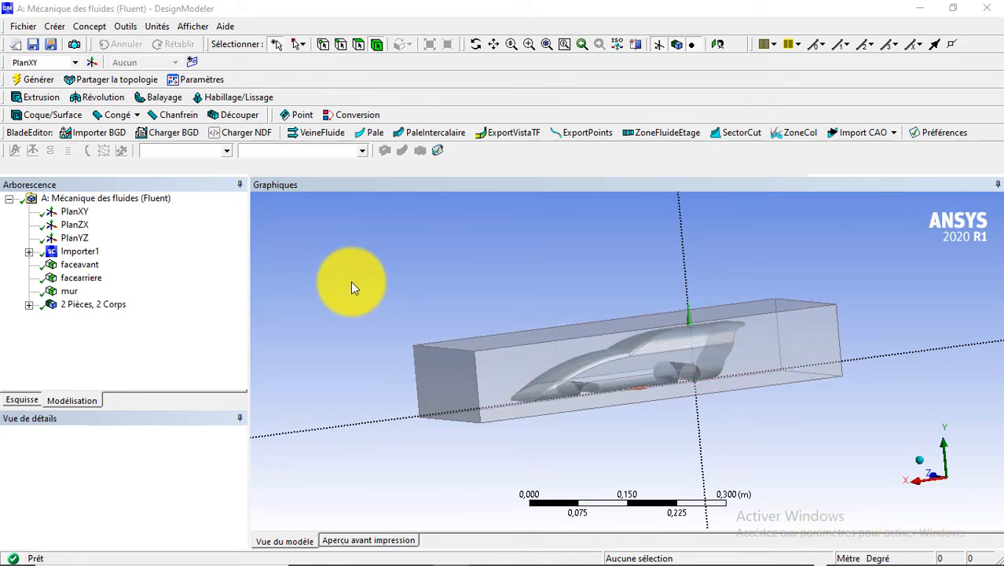
- Set the model's length unit to Millimètre
{"action": "middle_click_drag", "start_coordinate": [410, 309], "coordinate": [478, 312]}
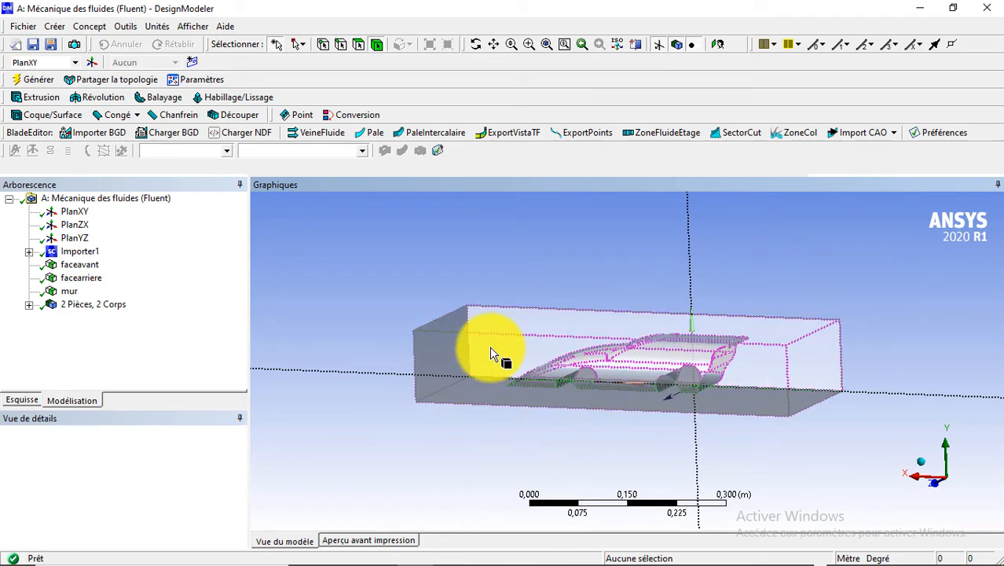
{"action": "left_click_drag", "start_coordinate": [440, 233], "coordinate": [439, 291]}
{"action": "middle_click_drag", "start_coordinate": [440, 291], "coordinate": [456, 239]}
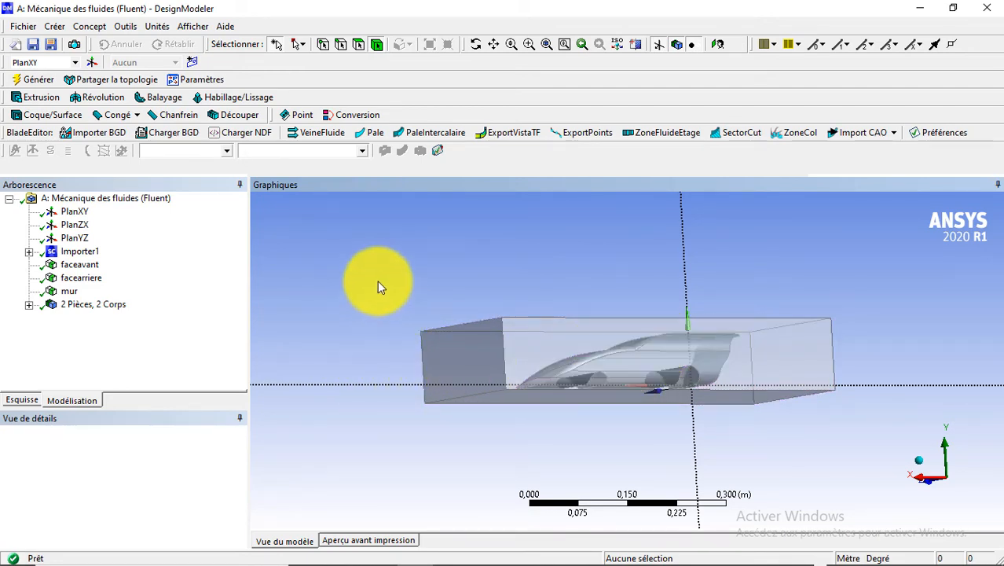
{"action": "middle_click_drag", "start_coordinate": [379, 283], "coordinate": [412, 291]}
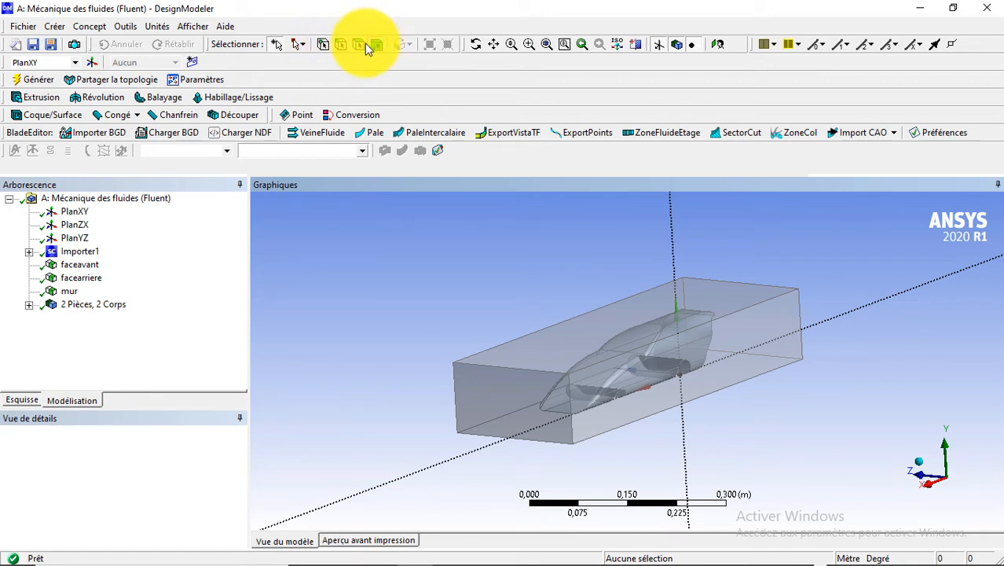
{"action": "left_click", "coordinate": [157, 26]}
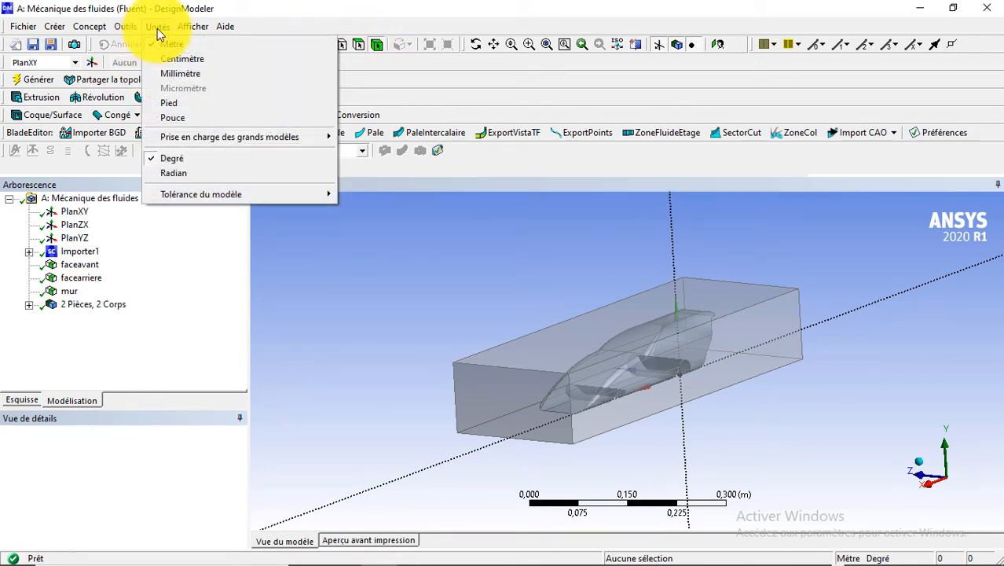
{"action": "left_click", "coordinate": [165, 74]}
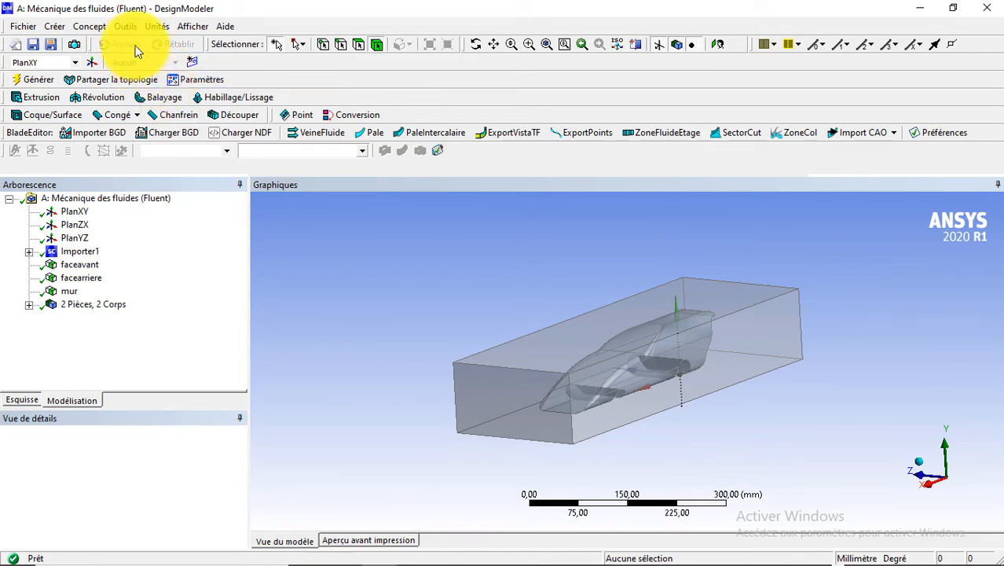
- Create a Boolean with the Soustraire operation and assign the car body as its tool body
{"action": "left_click", "coordinate": [54, 26]}
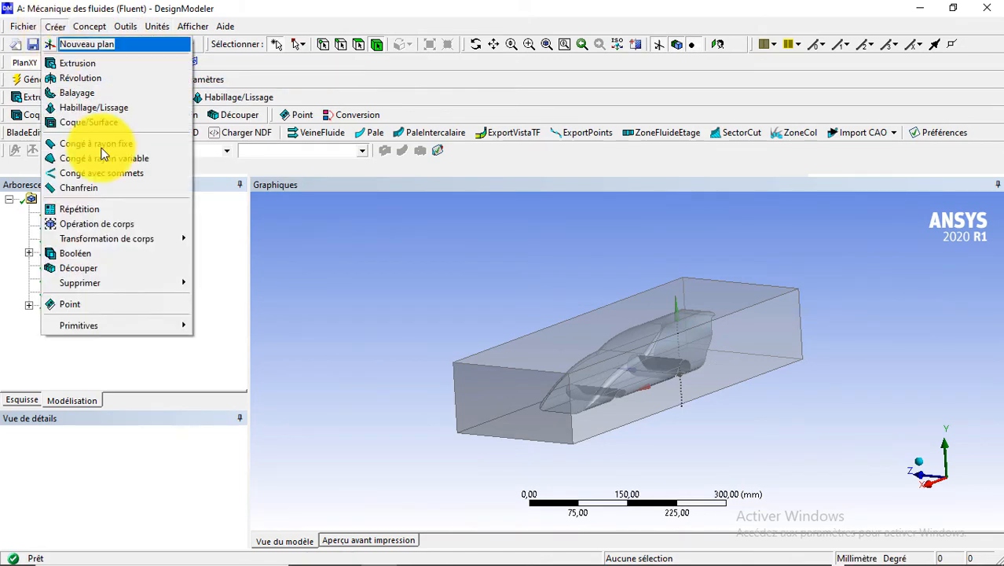
{"action": "left_click", "coordinate": [115, 256]}
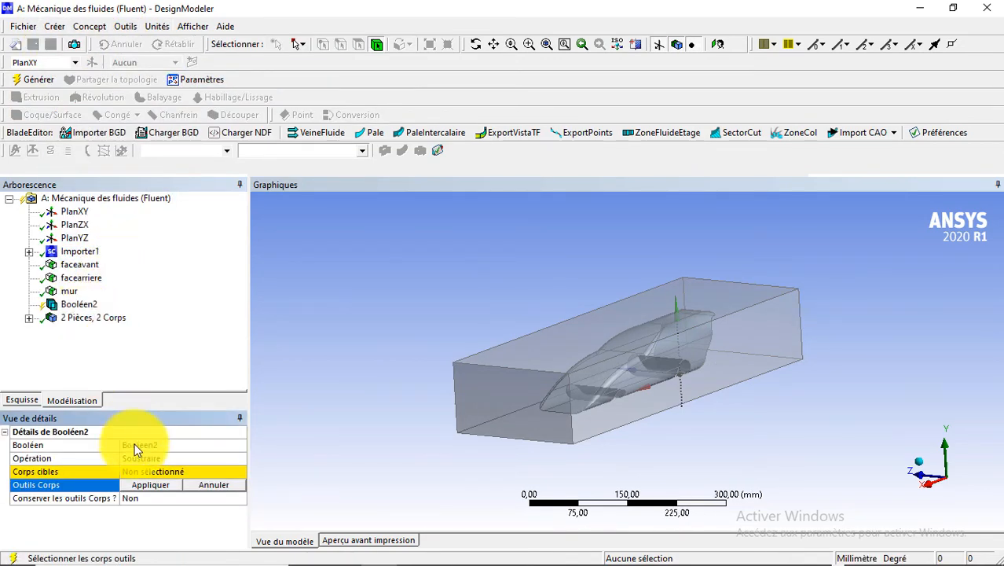
{"action": "left_click", "coordinate": [154, 461]}
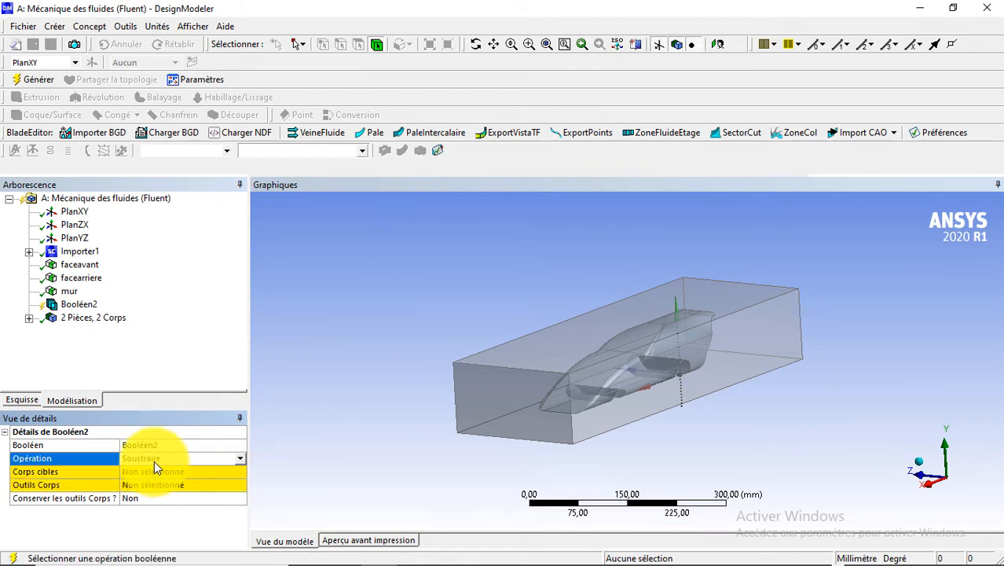
{"action": "left_click", "coordinate": [240, 458]}
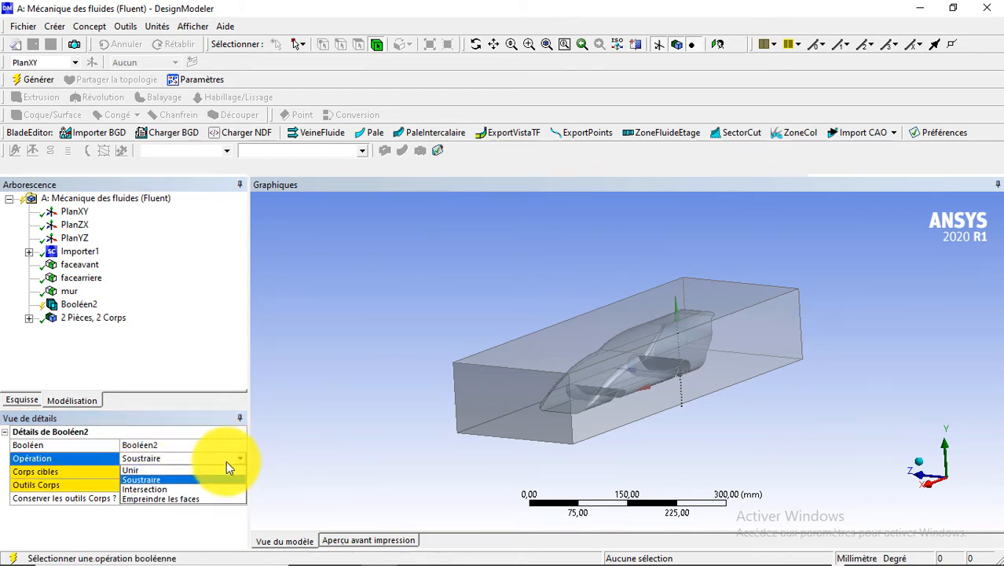
{"action": "left_click", "coordinate": [178, 479]}
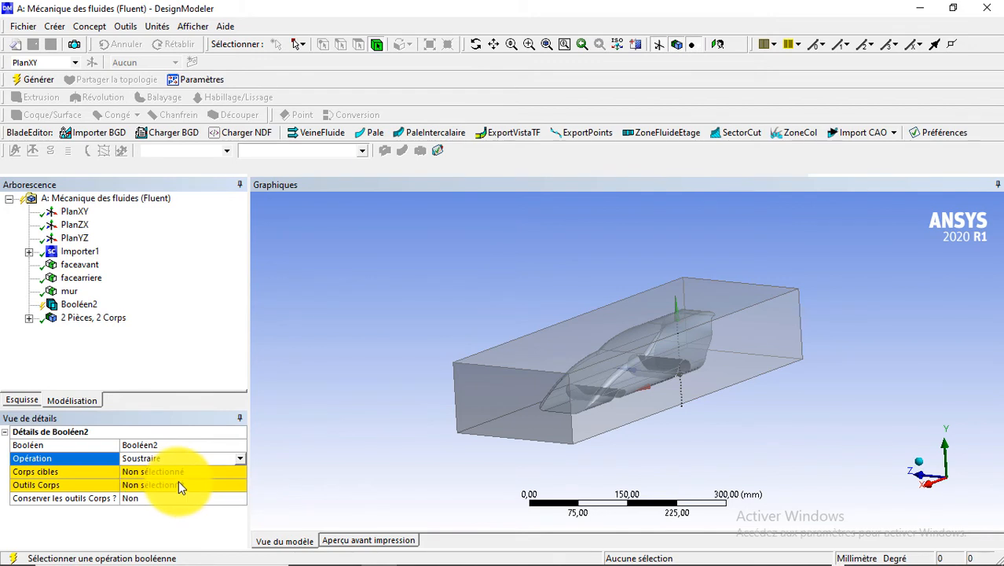
{"action": "left_click", "coordinate": [152, 485]}
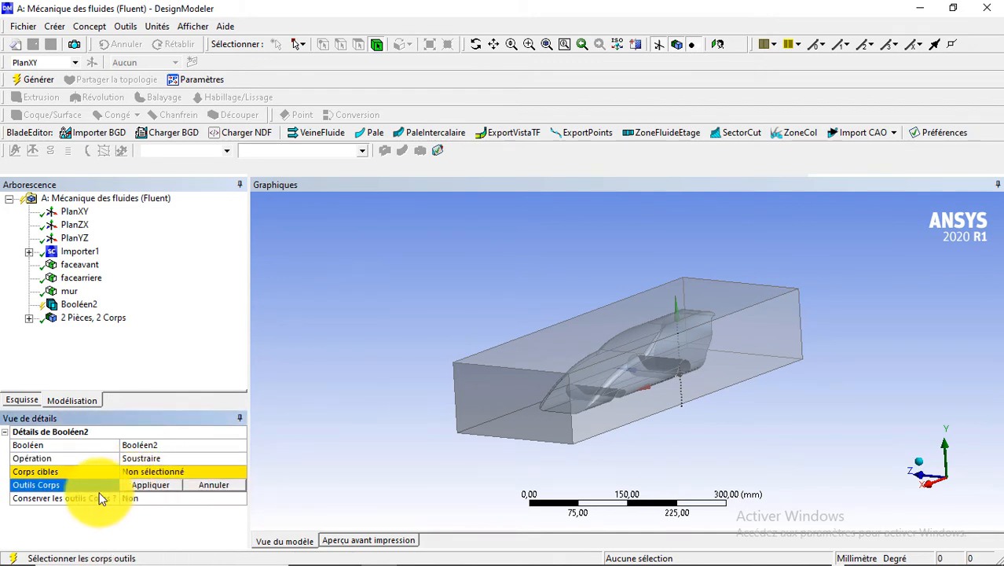
{"action": "left_click", "coordinate": [653, 382]}
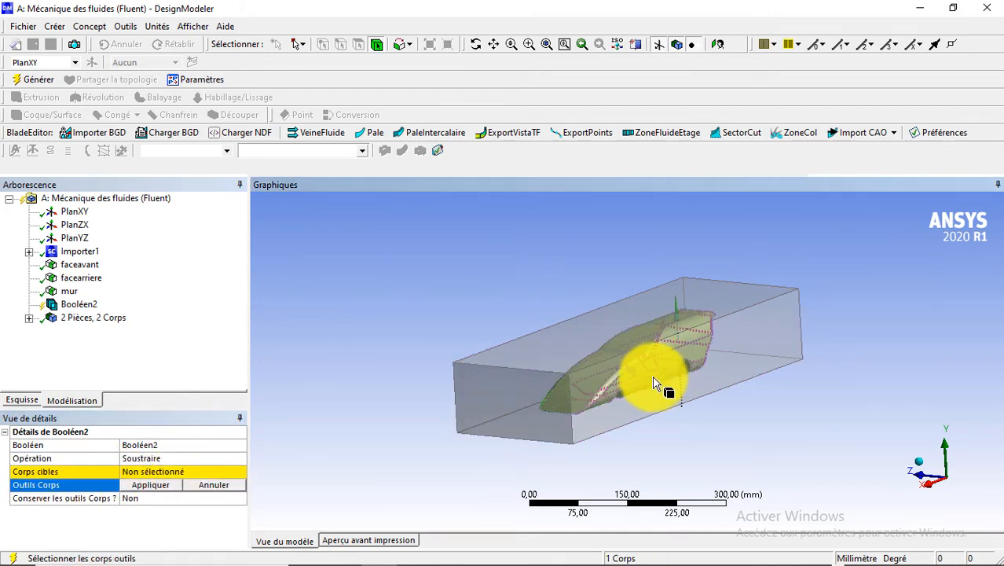
{"action": "left_click", "coordinate": [165, 488]}
- Assign the enclosure as the Boolean's target body and generate the subtraction
{"action": "left_click", "coordinate": [161, 471]}
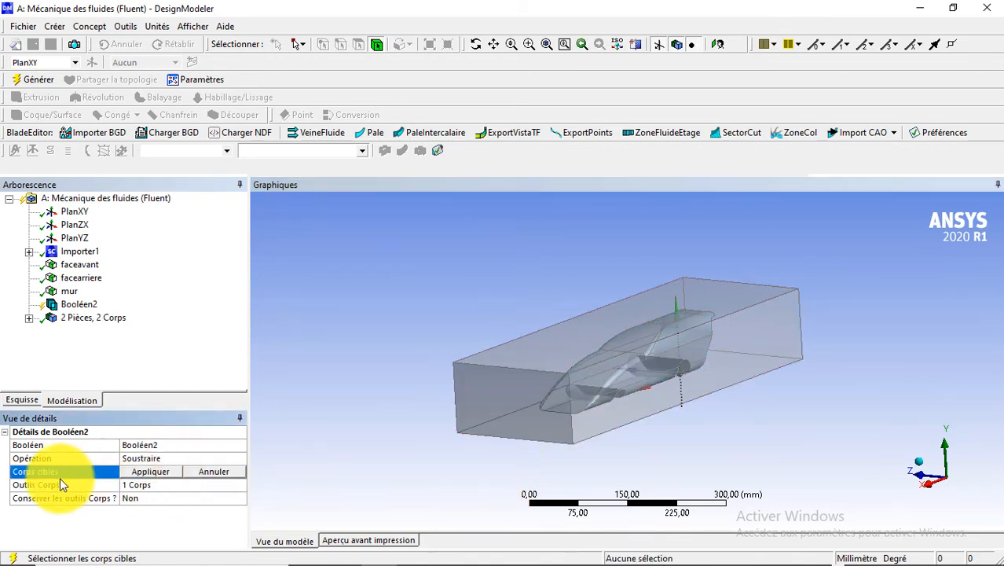
{"action": "left_click", "coordinate": [491, 414]}
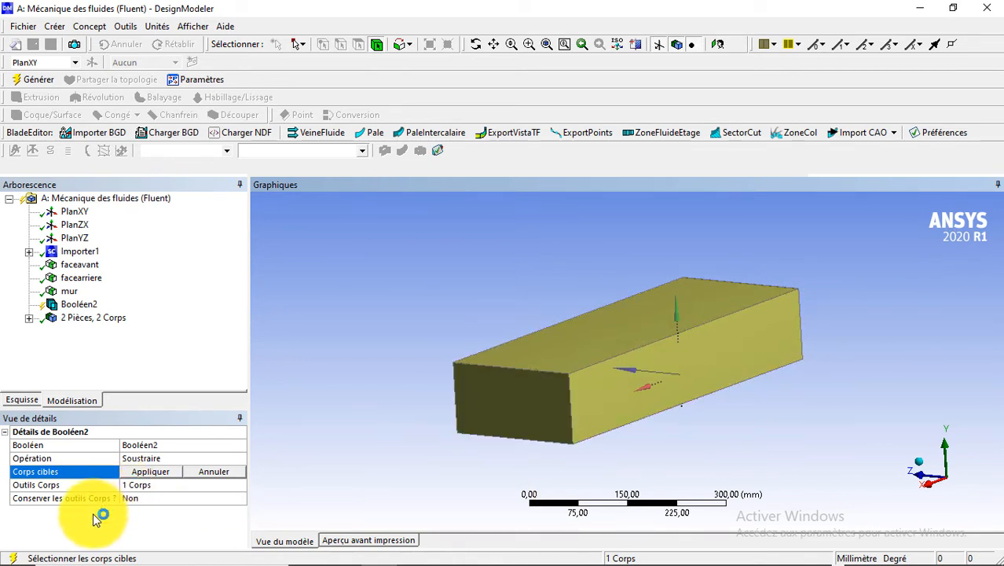
{"action": "left_click", "coordinate": [162, 471]}
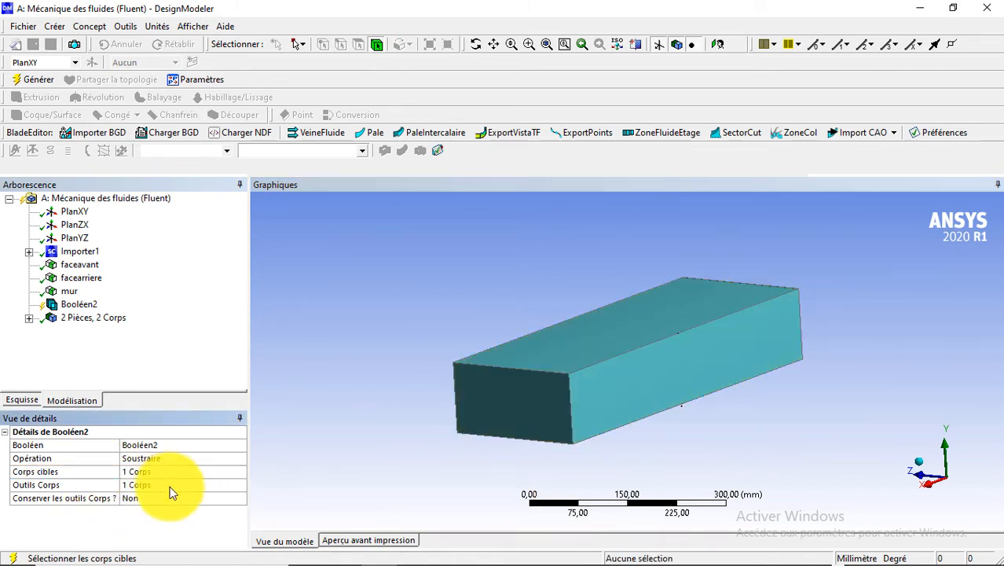
{"action": "left_click", "coordinate": [35, 81]}
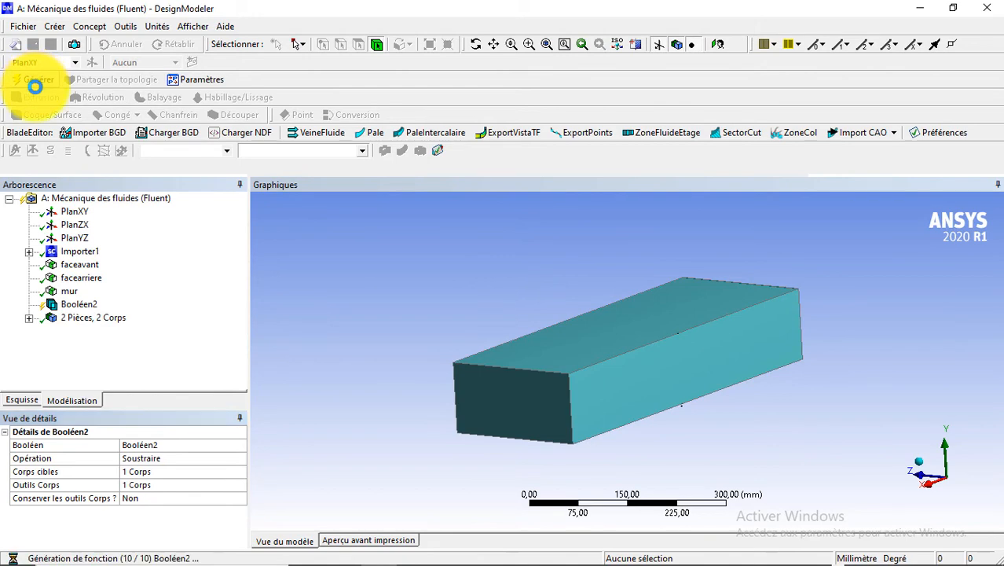
{"action": "middle_click_drag", "start_coordinate": [404, 369], "coordinate": [328, 366]}
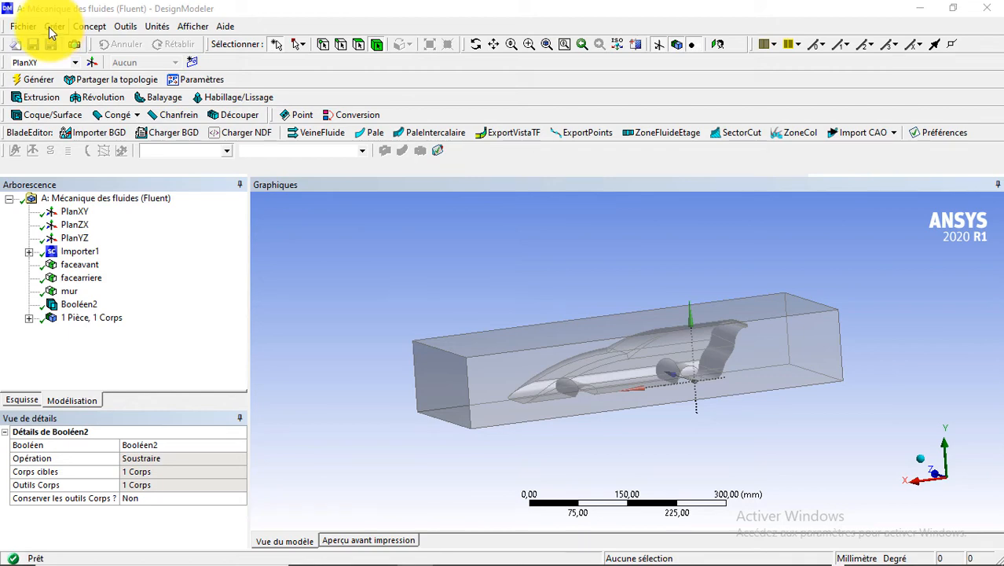
- Close DesignModeler and switch to the Workbench project
{"action": "left_click", "coordinate": [24, 26]}
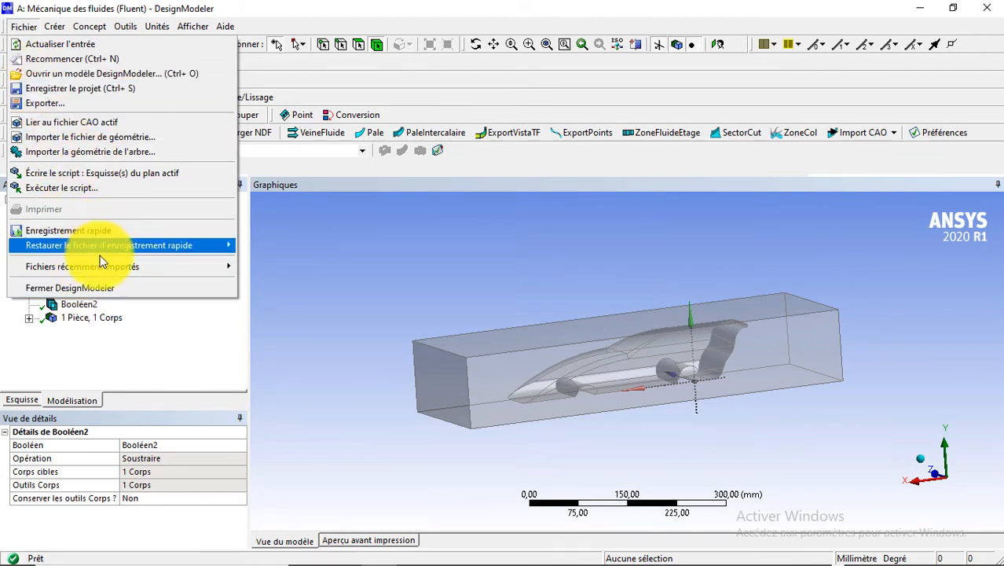
{"action": "left_click", "coordinate": [106, 289]}
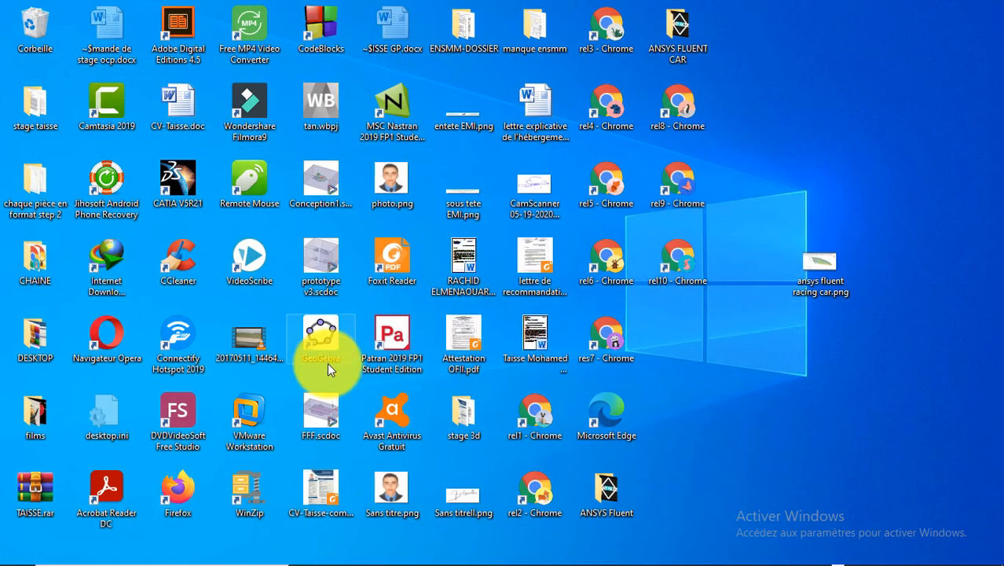
{"action": "mouse_move", "coordinate": [618, 551]}
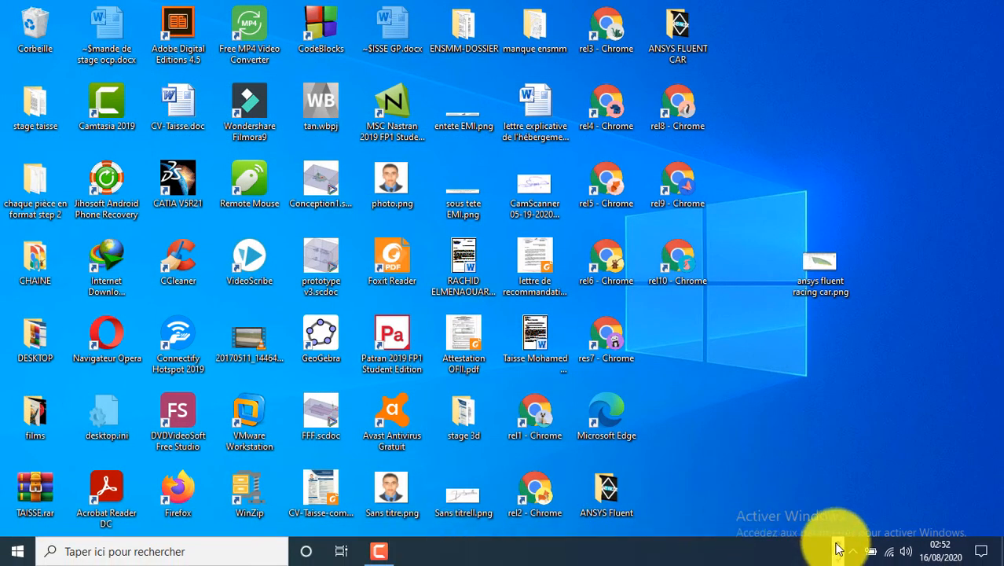
{"action": "left_click", "coordinate": [544, 553]}
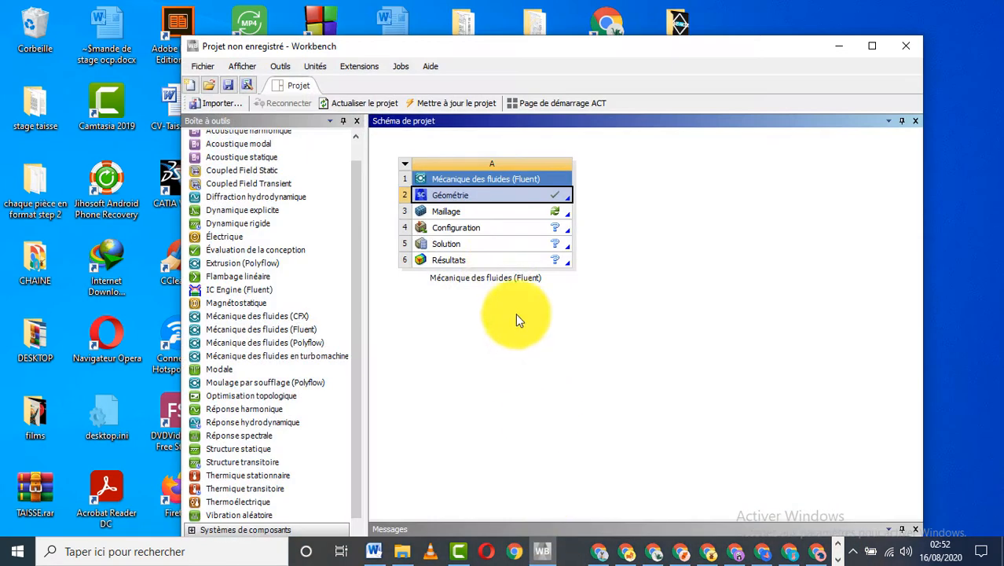
- Open the Fluent system's Maillage cell for editing in Meshing and accept rereading the modified upstream data
{"action": "left_click", "coordinate": [504, 212]}
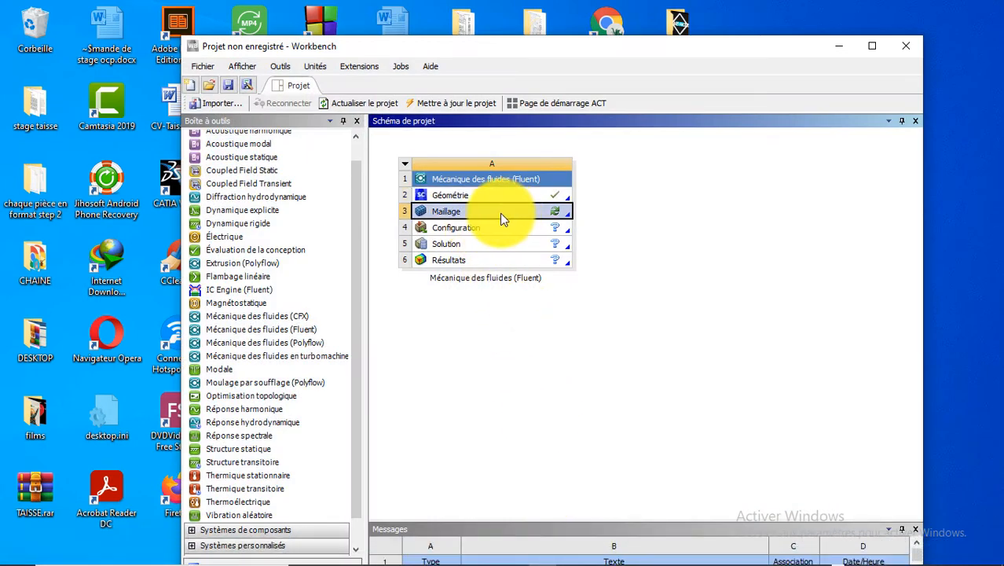
{"action": "right_click", "coordinate": [500, 213]}
{"action": "left_click", "coordinate": [518, 227]}
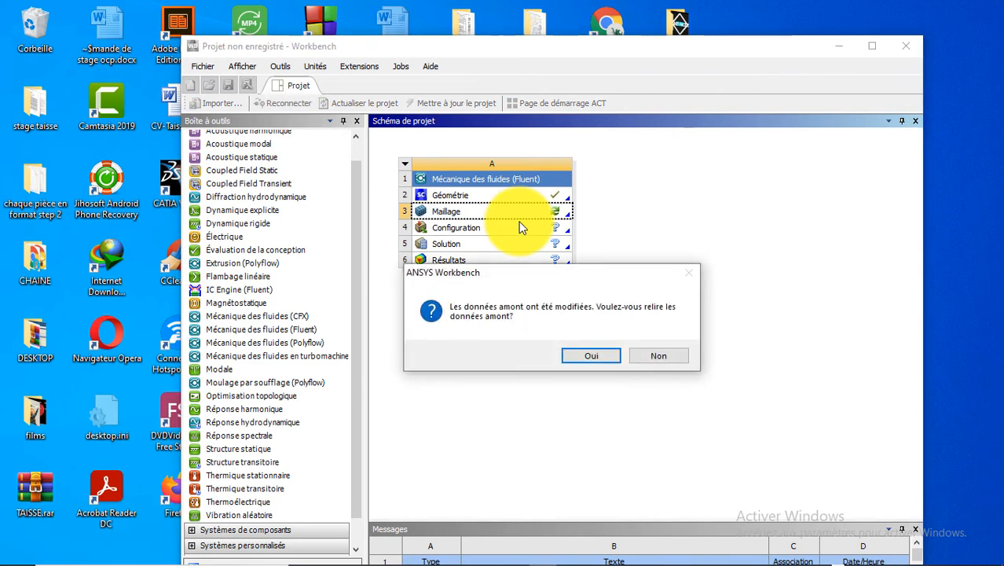
{"action": "left_click", "coordinate": [580, 354]}
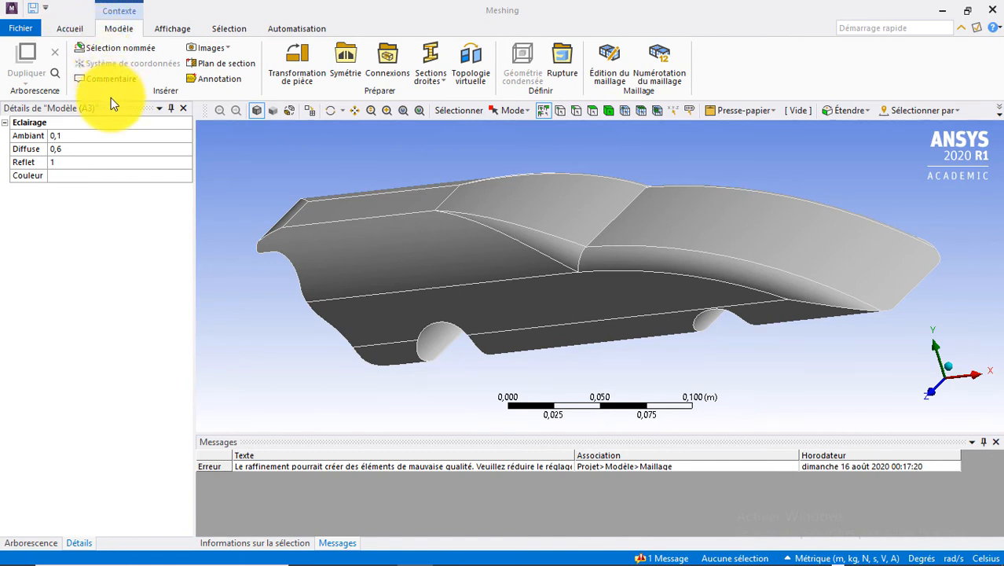
- Generate the mesh of the fluid domain around the car and view it from another angle
{"action": "left_click", "coordinate": [34, 9]}
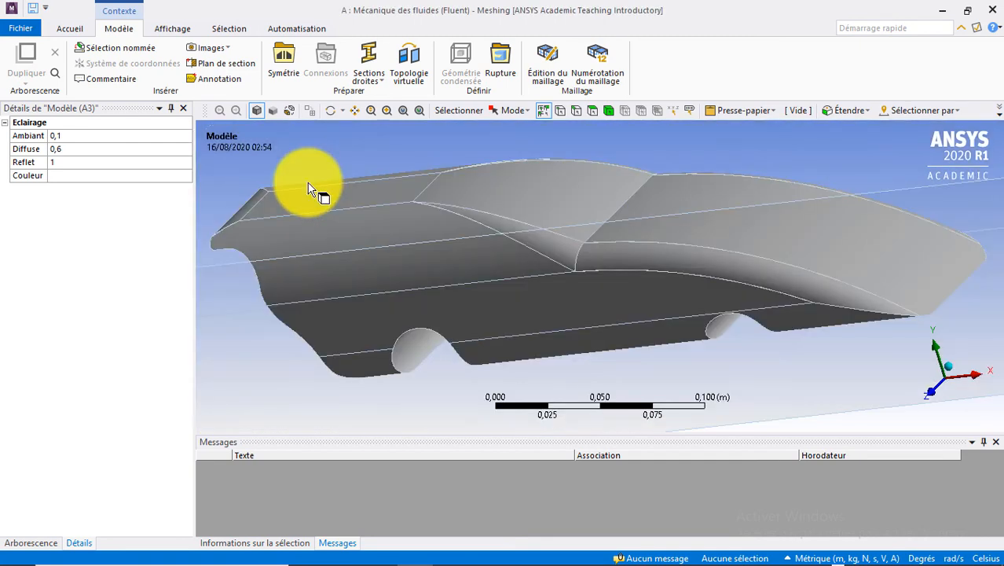
{"action": "scroll", "coordinate": [308, 188], "scroll_direction": "up", "scroll_amount": 4}
{"action": "scroll", "coordinate": [310, 194], "scroll_direction": "down", "scroll_amount": 5}
{"action": "scroll", "coordinate": [312, 212], "scroll_direction": "down", "scroll_amount": 5}
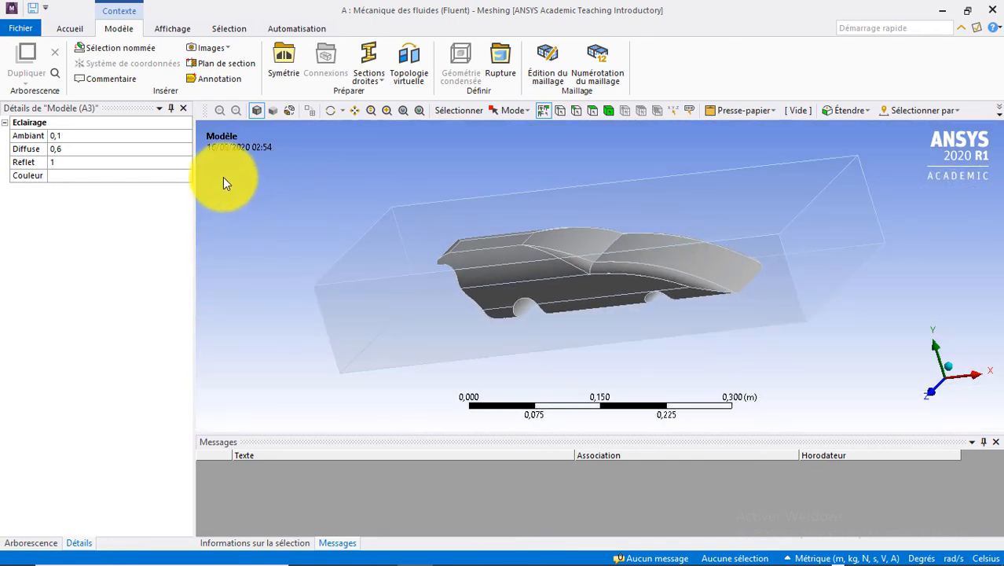
{"action": "left_click", "coordinate": [173, 33]}
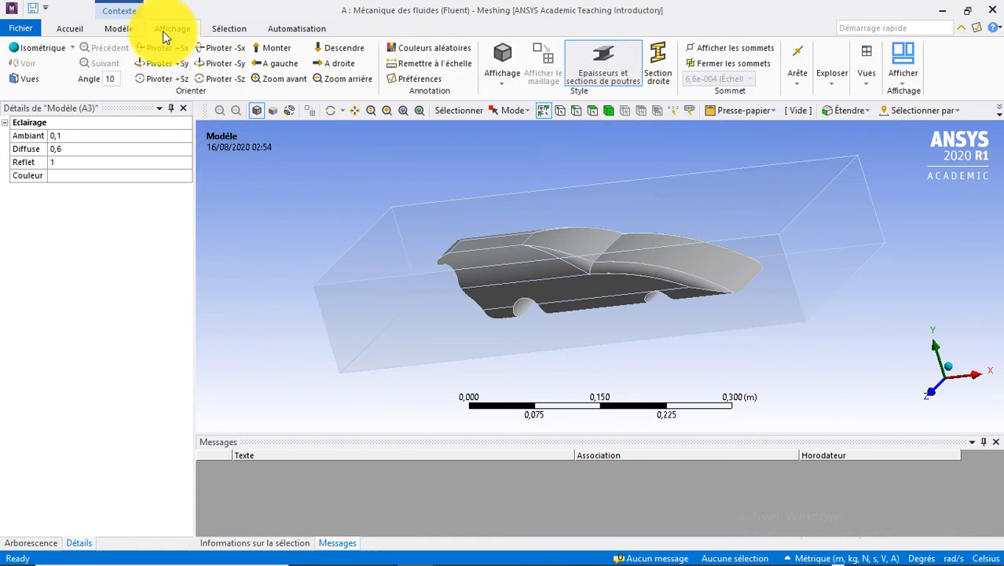
{"action": "left_click", "coordinate": [118, 31]}
{"action": "left_click", "coordinate": [62, 32]}
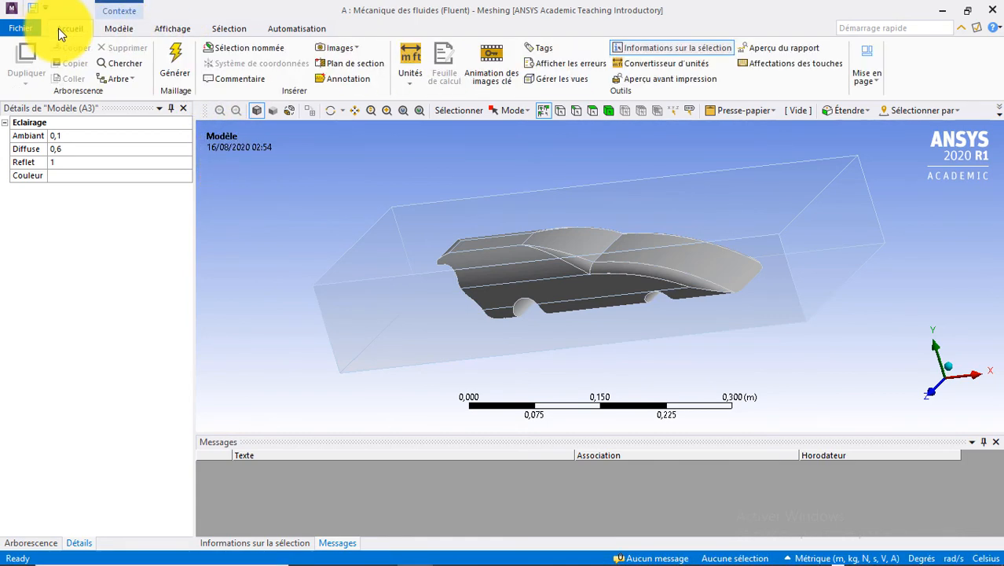
{"action": "left_click", "coordinate": [177, 72]}
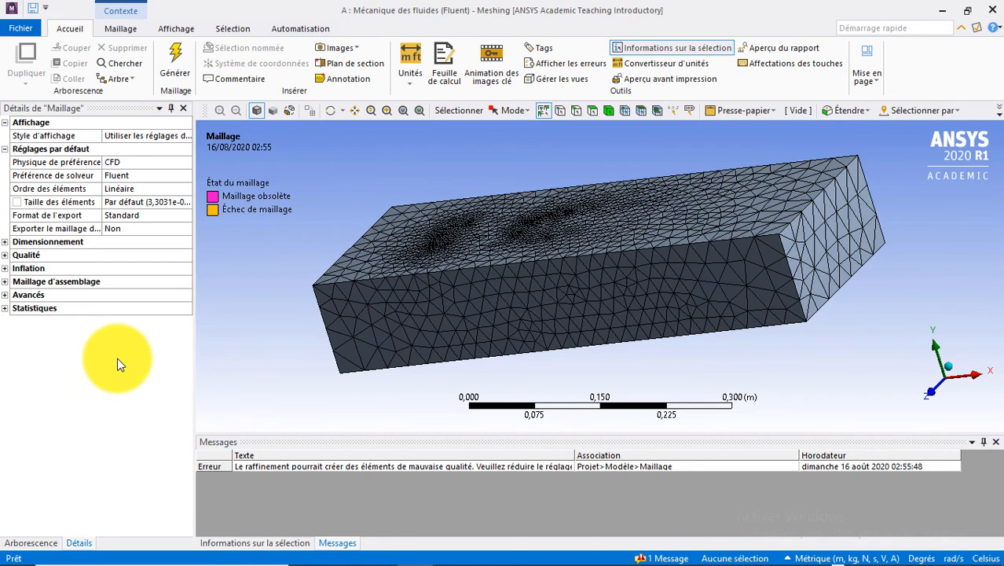
{"action": "left_click", "coordinate": [284, 340]}
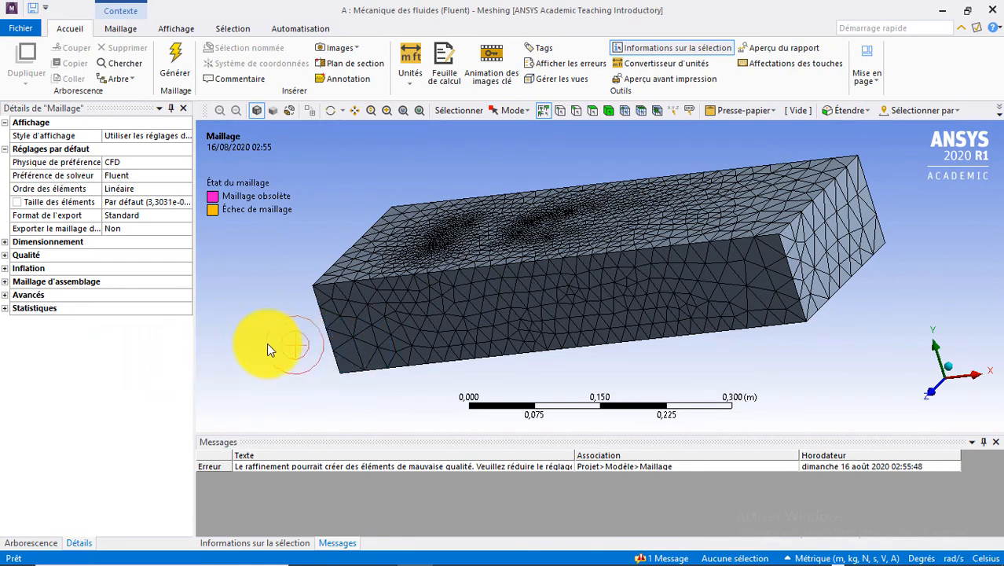
{"action": "mouse_move", "coordinate": [259, 345]}
{"action": "middle_mouse_down"}
{"action": "mouse_move", "coordinate": [231, 331]}
{"action": "mouse_move", "coordinate": [173, 347]}
{"action": "mouse_move", "coordinate": [217, 336]}
{"action": "mouse_move", "coordinate": [241, 359]}
{"action": "mouse_move", "coordinate": [221, 377]}
{"action": "mouse_move", "coordinate": [240, 354]}
{"action": "mouse_move", "coordinate": [273, 346]}
{"action": "mouse_move", "coordinate": [275, 334]}
{"action": "mouse_move", "coordinate": [358, 332]}
{"action": "mouse_move", "coordinate": [302, 330]}
{"action": "mouse_move", "coordinate": [282, 377]}
{"action": "mouse_move", "coordinate": [251, 352]}
{"action": "mouse_move", "coordinate": [298, 329]}
{"action": "mouse_move", "coordinate": [421, 311]}
{"action": "mouse_move", "coordinate": [331, 320]}
{"action": "mouse_move", "coordinate": [265, 309]}
{"action": "mouse_move", "coordinate": [263, 336]}
{"action": "mouse_move", "coordinate": [234, 355]}
{"action": "mouse_move", "coordinate": [226, 332]}
{"action": "mouse_move", "coordinate": [257, 372]}
{"action": "mouse_move", "coordinate": [302, 325]}
{"action": "mouse_move", "coordinate": [268, 341]}
{"action": "middle_mouse_up"}
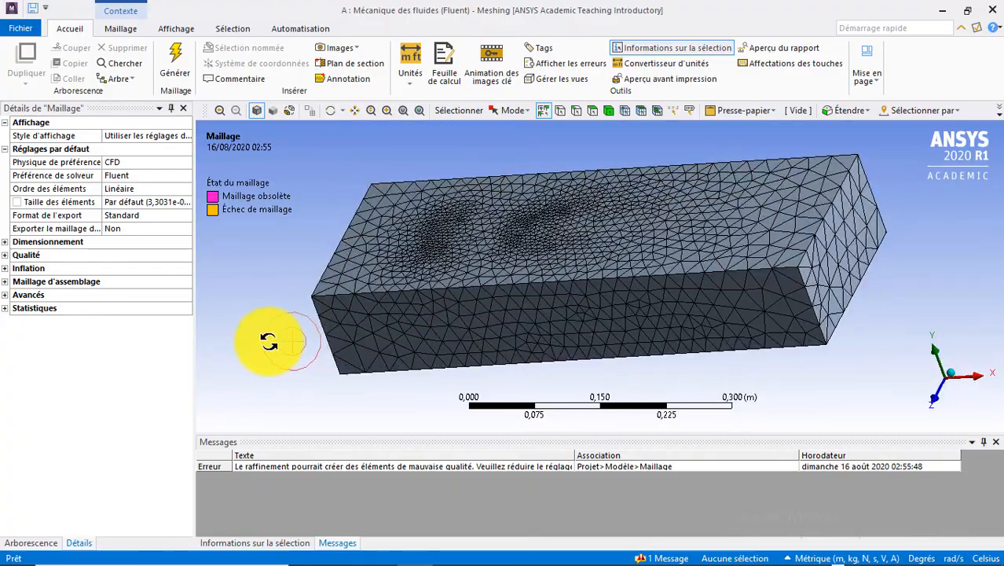